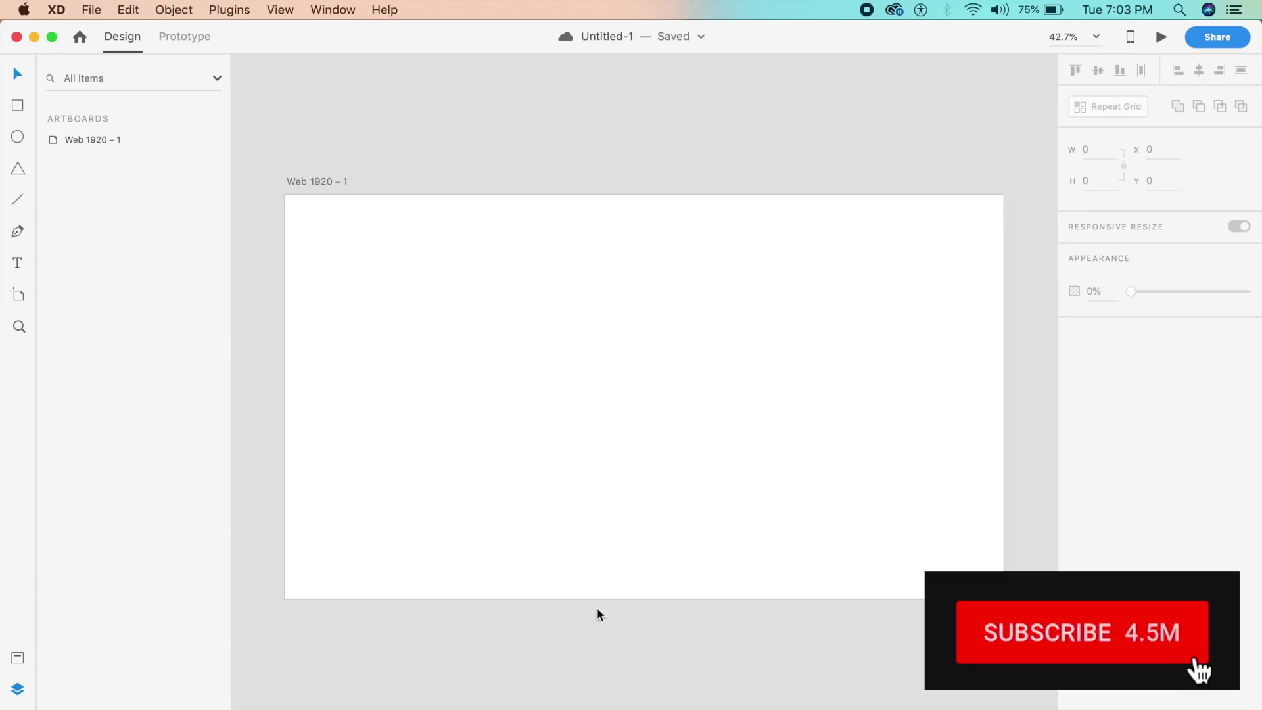
# Step: Bring Safari forward to show the 'What's new in Adobe XD' June 2019 release page
pyautogui.click(185, 705)
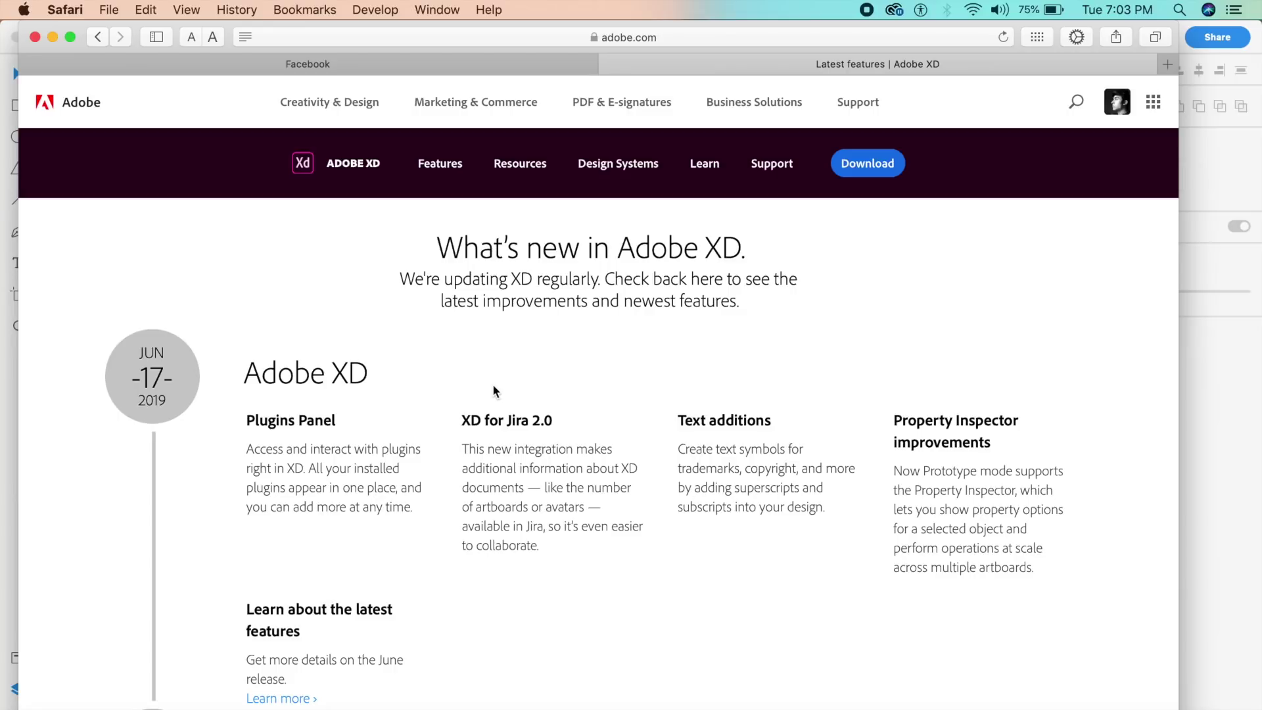
# Step: Switch back to the Adobe XD window showing the installed plugins list
pyautogui.click(1221, 452)
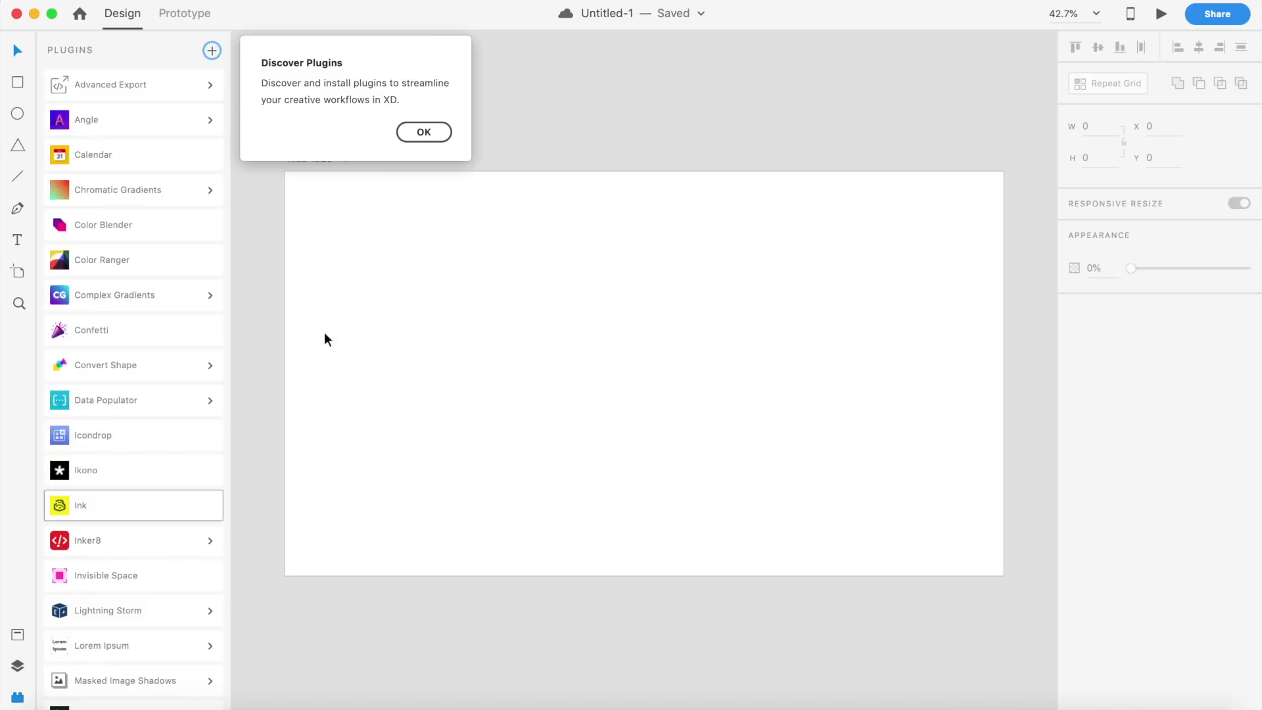
# Step: Dismiss the Discover Plugins notice and scroll through the installed plugins, Advanced Export to Simple Find and Replace
pyautogui.click(432, 135)
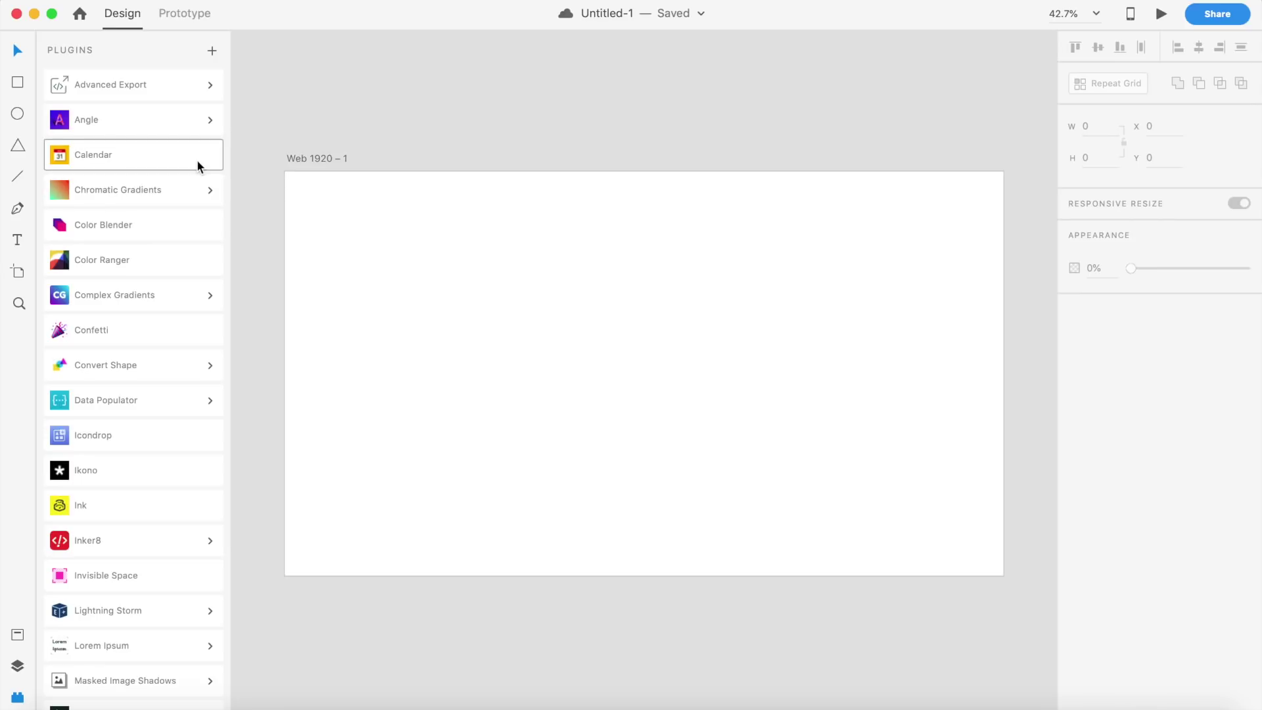
pyautogui.scroll(-10, 183, 352)
pyautogui.scroll(12, 183, 352)
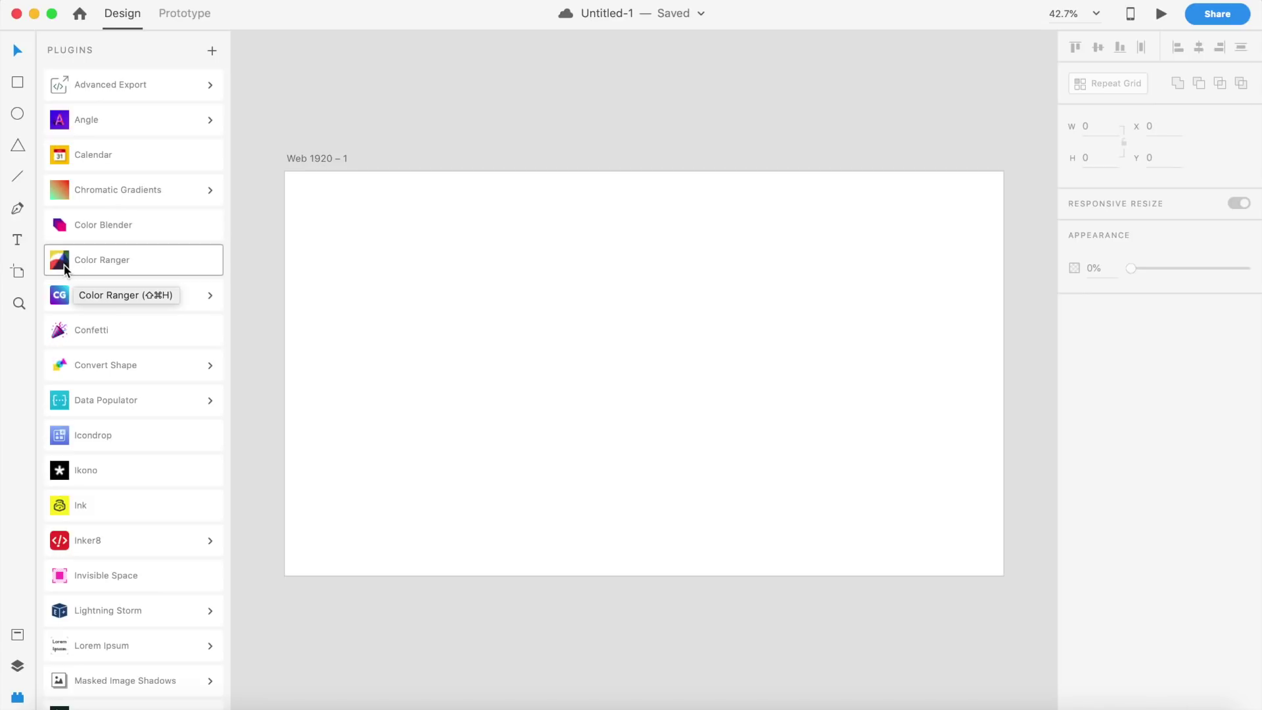
pyautogui.scroll(-5, 89, 453)
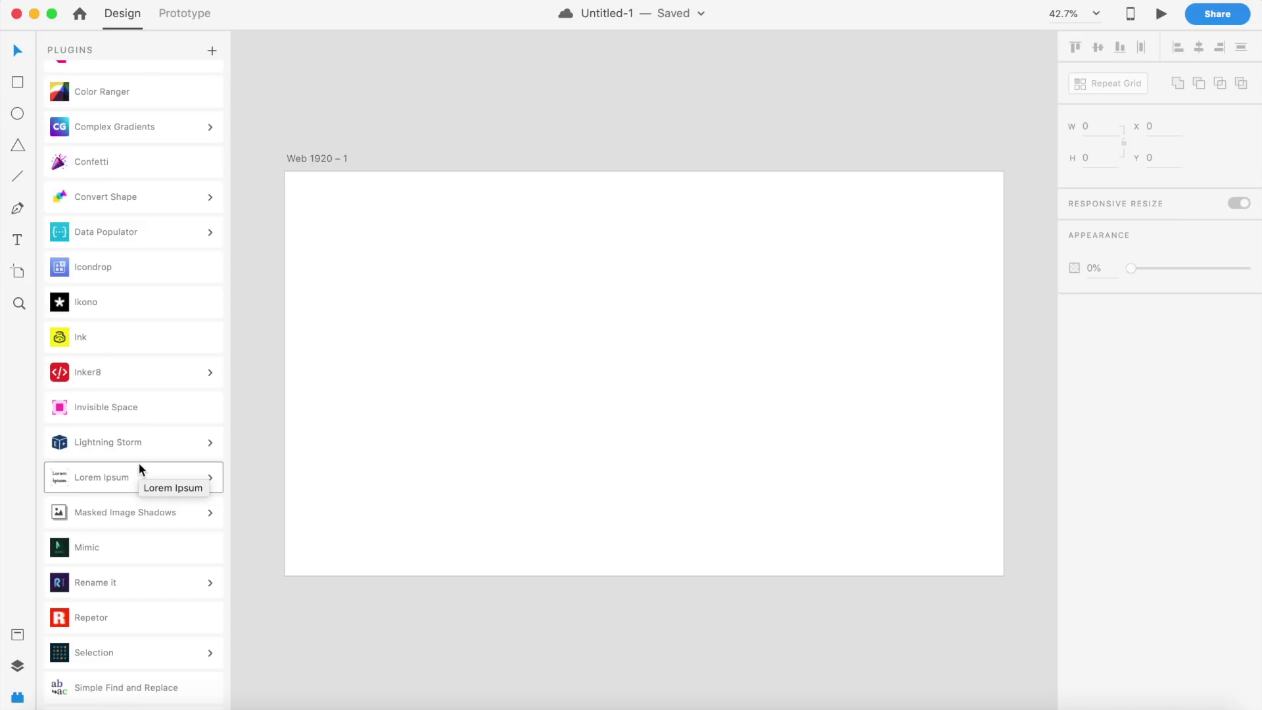
pyautogui.scroll(6, 139, 463)
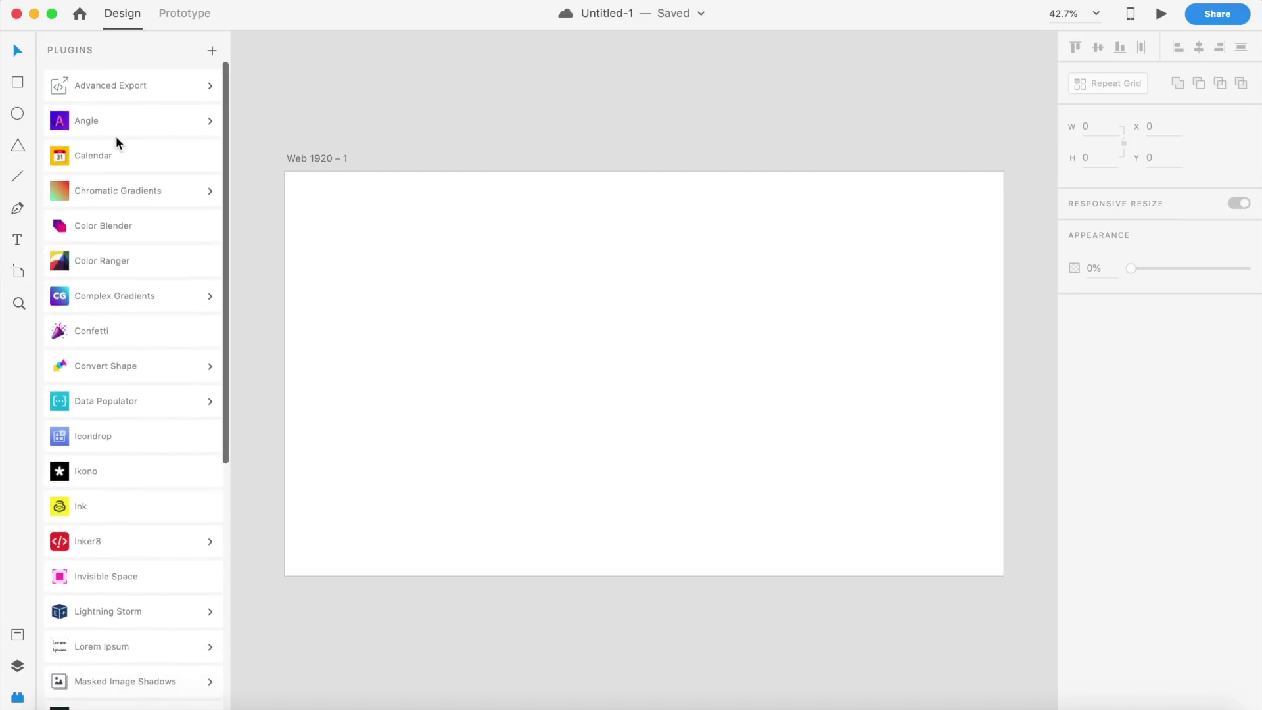
pyautogui.scroll(1, 89, 409)
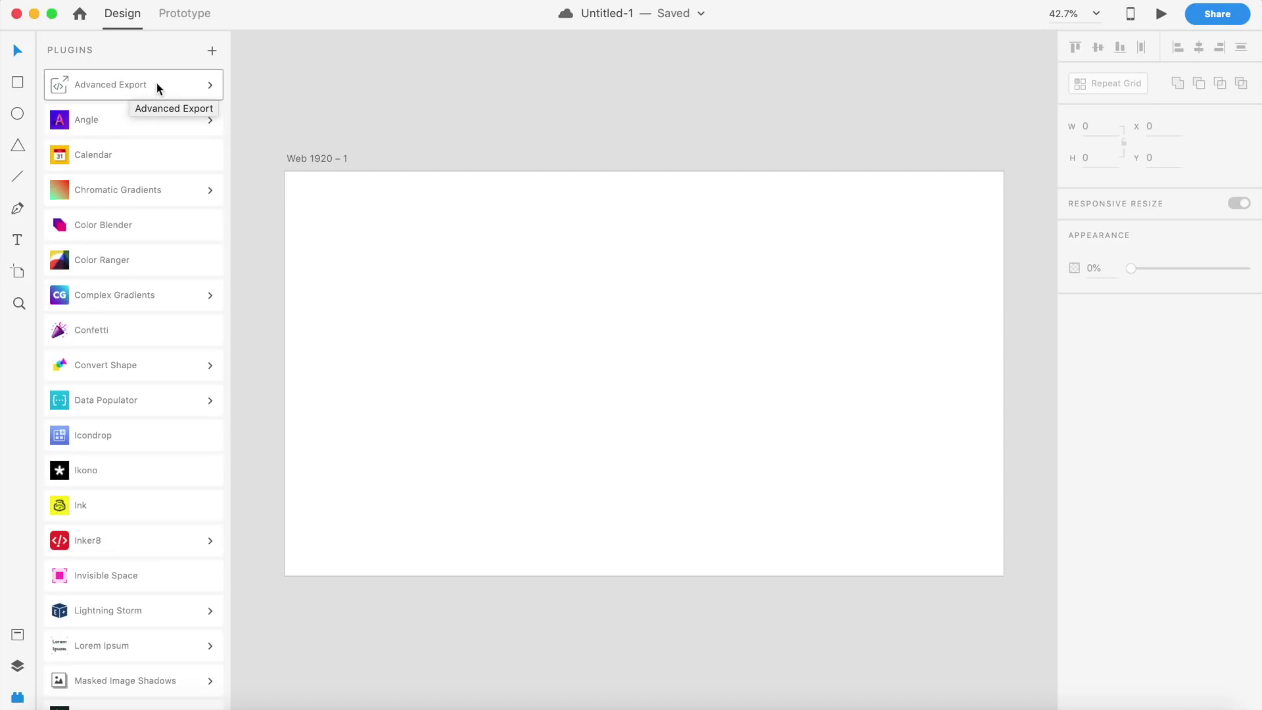
# Step: Preview the plugins menu, expand and collapse Advanced Export's commands, then reopen the full Plugins menu
pyautogui.click(211, 81)
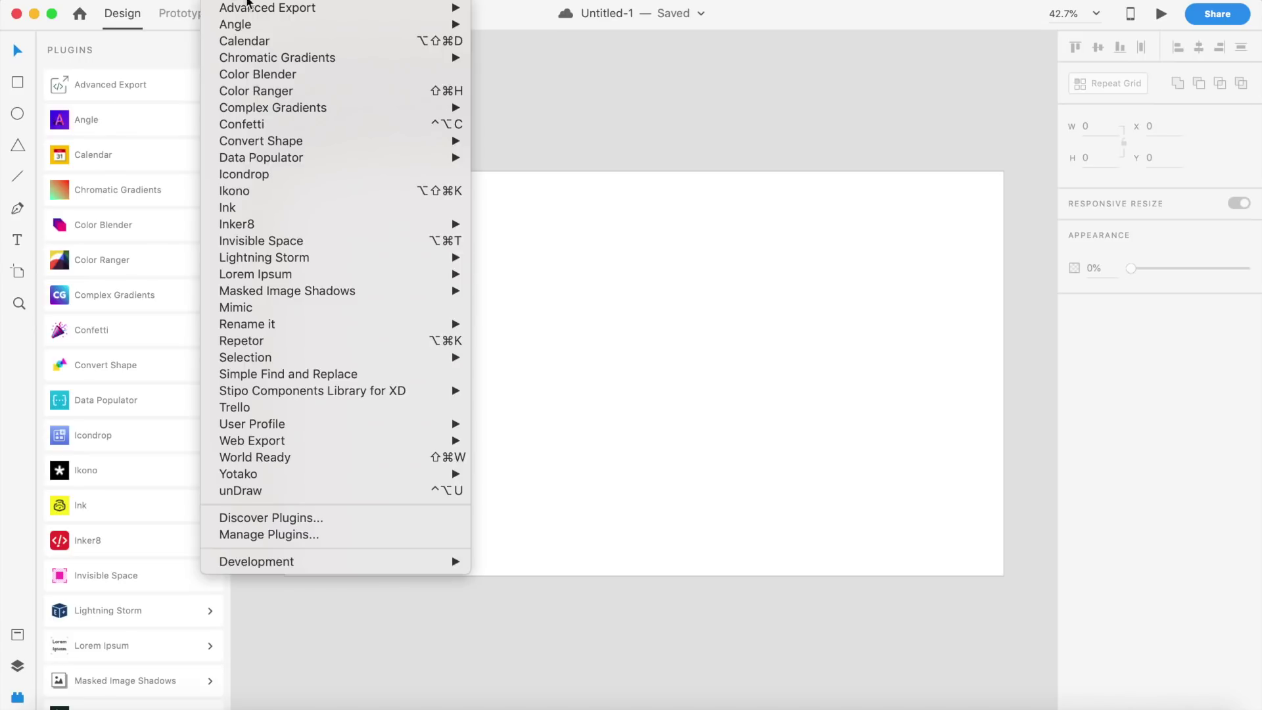
pyautogui.moveTo(270, 14)
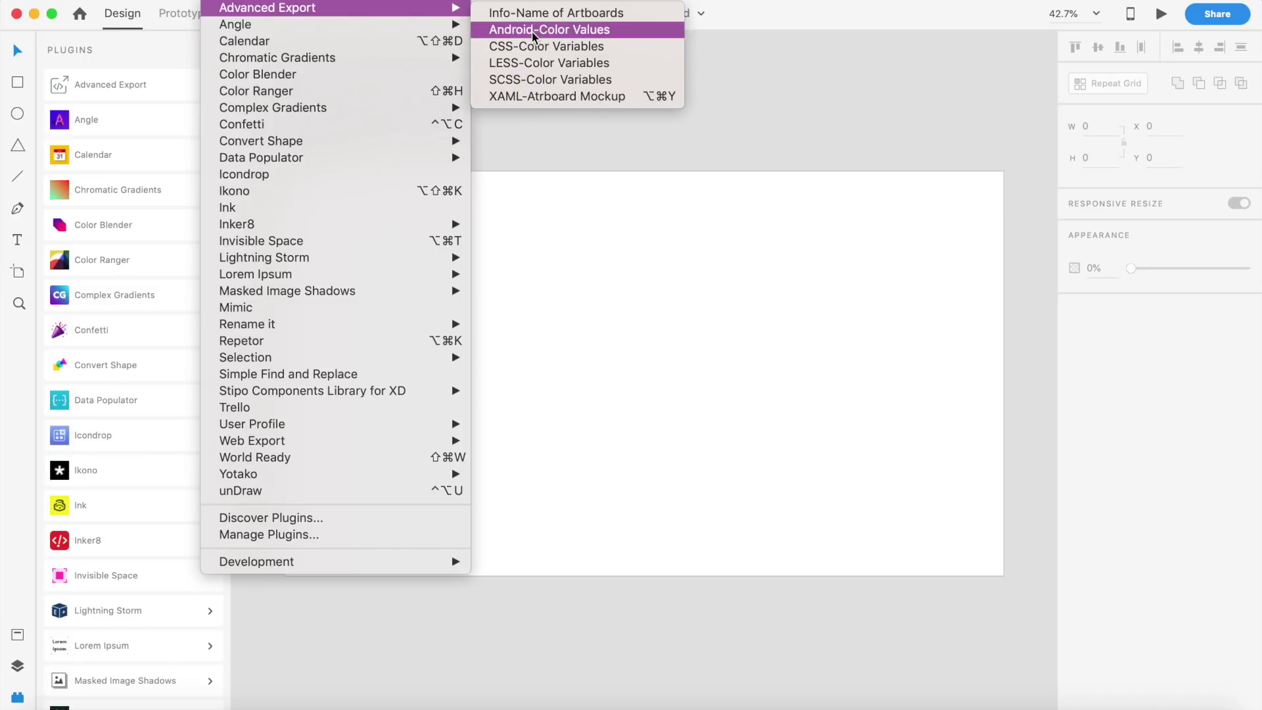
pyautogui.click(137, 96)
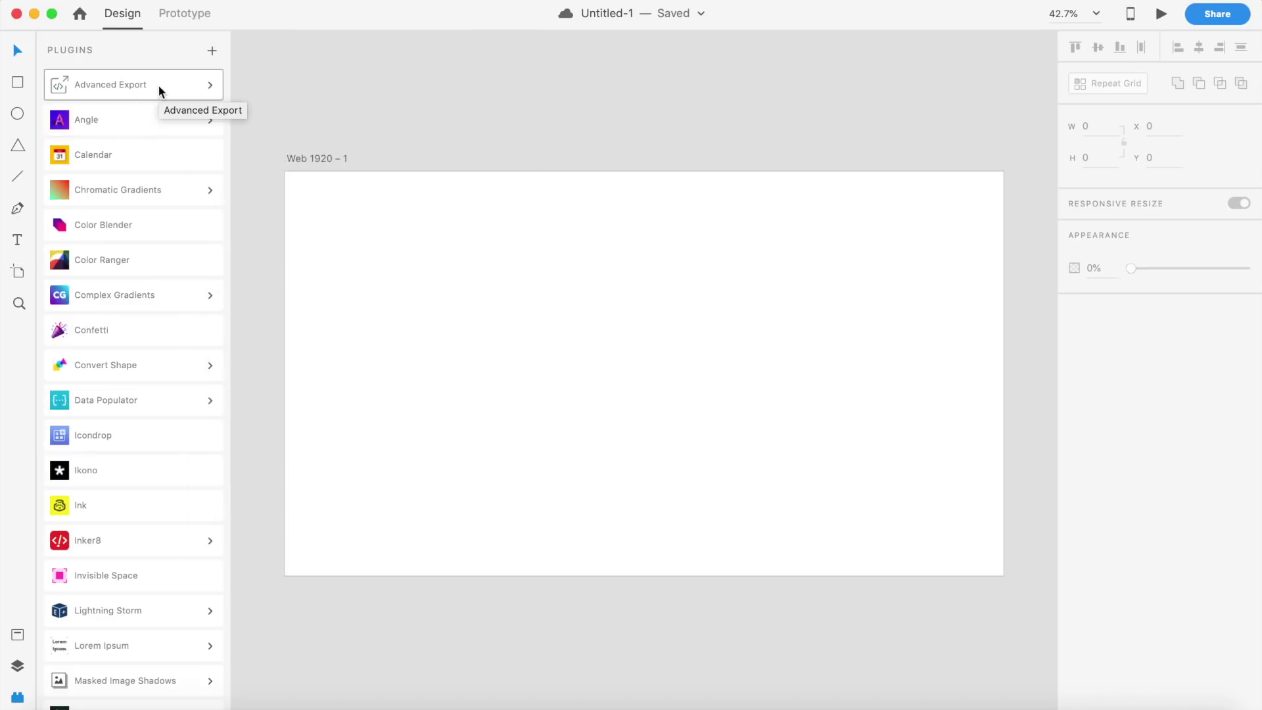
pyautogui.click(158, 84)
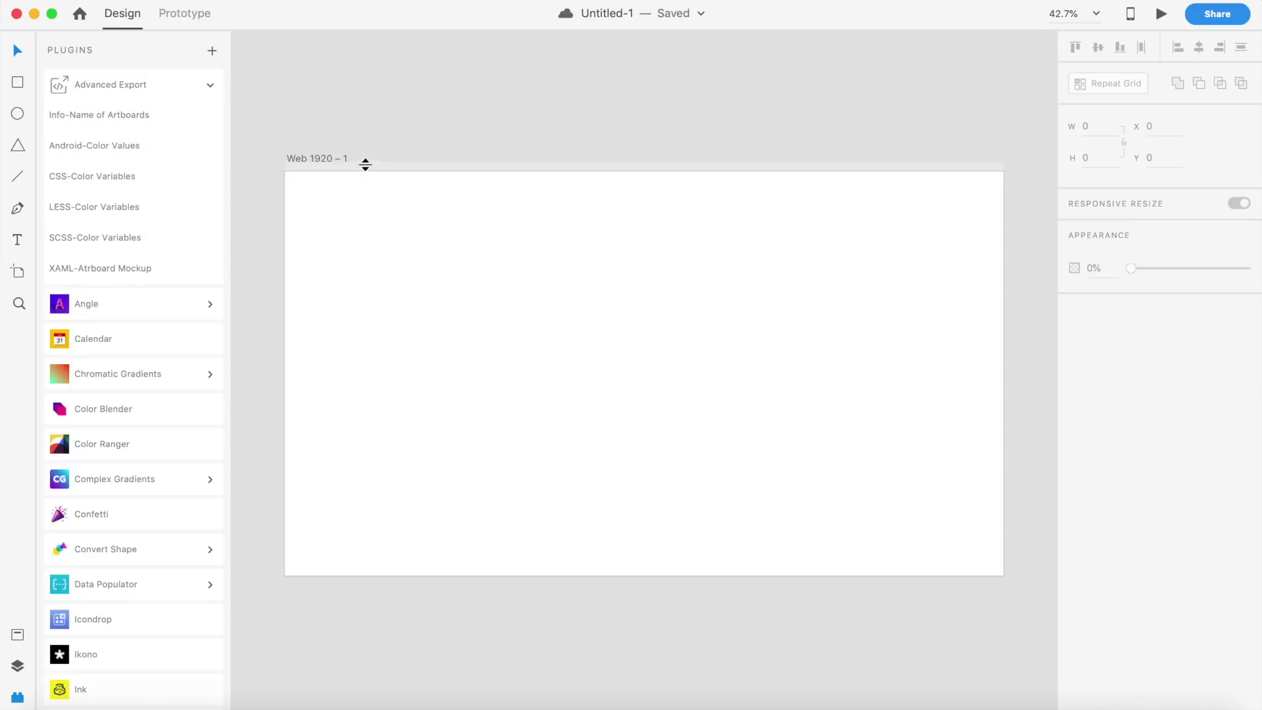
pyautogui.click(116, 80)
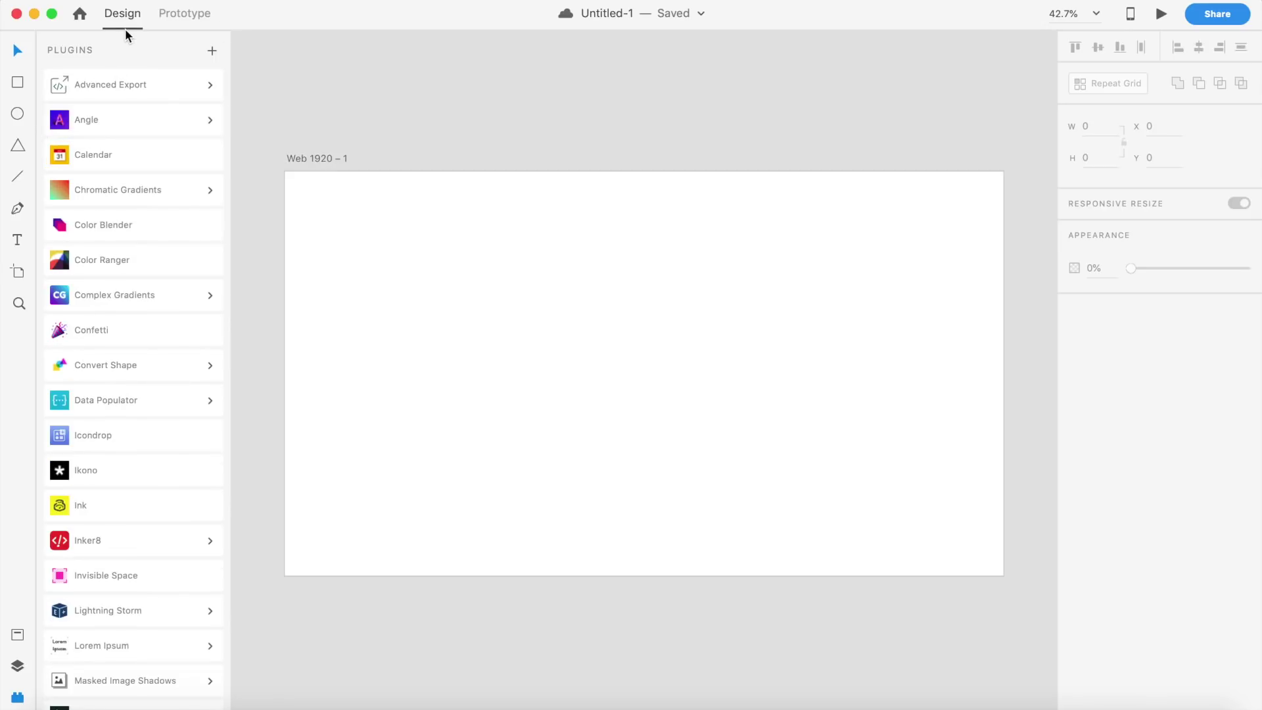
pyautogui.click(212, 1)
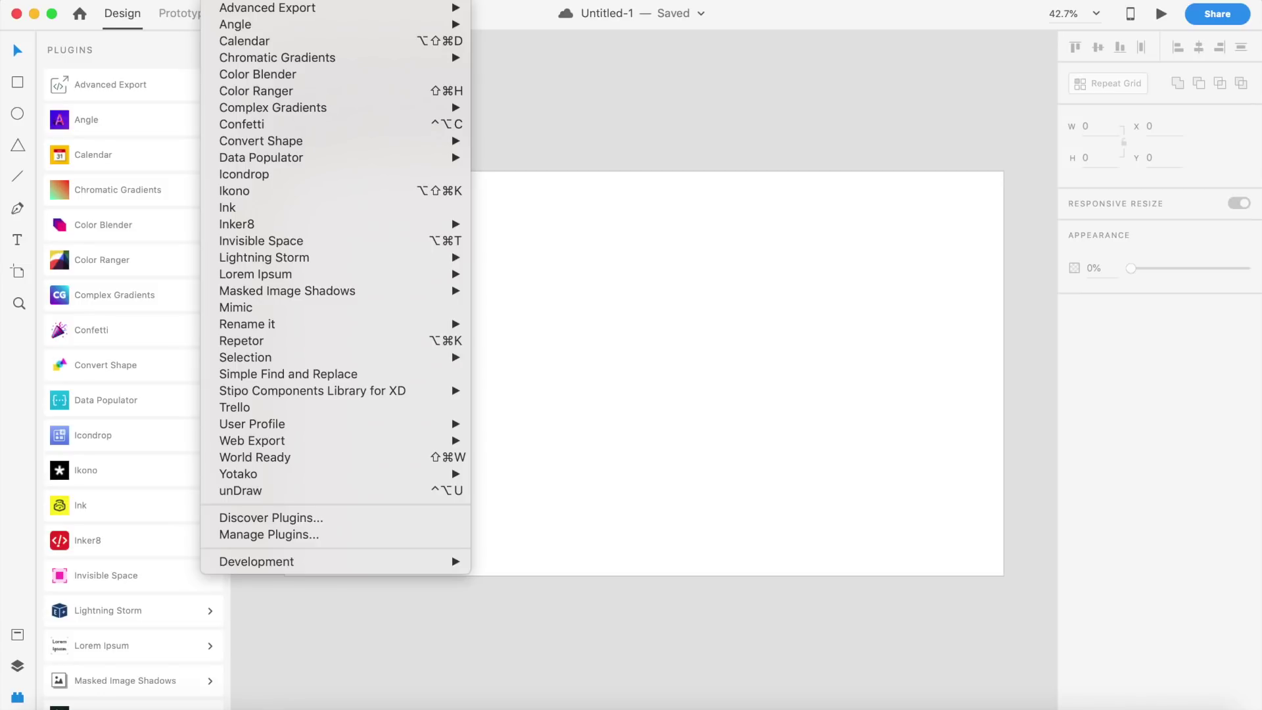
# Step: Close the Plugins menu, glance at the Discover Plugins browser and close it, then pick the Text tool
pyautogui.click(109, 47)
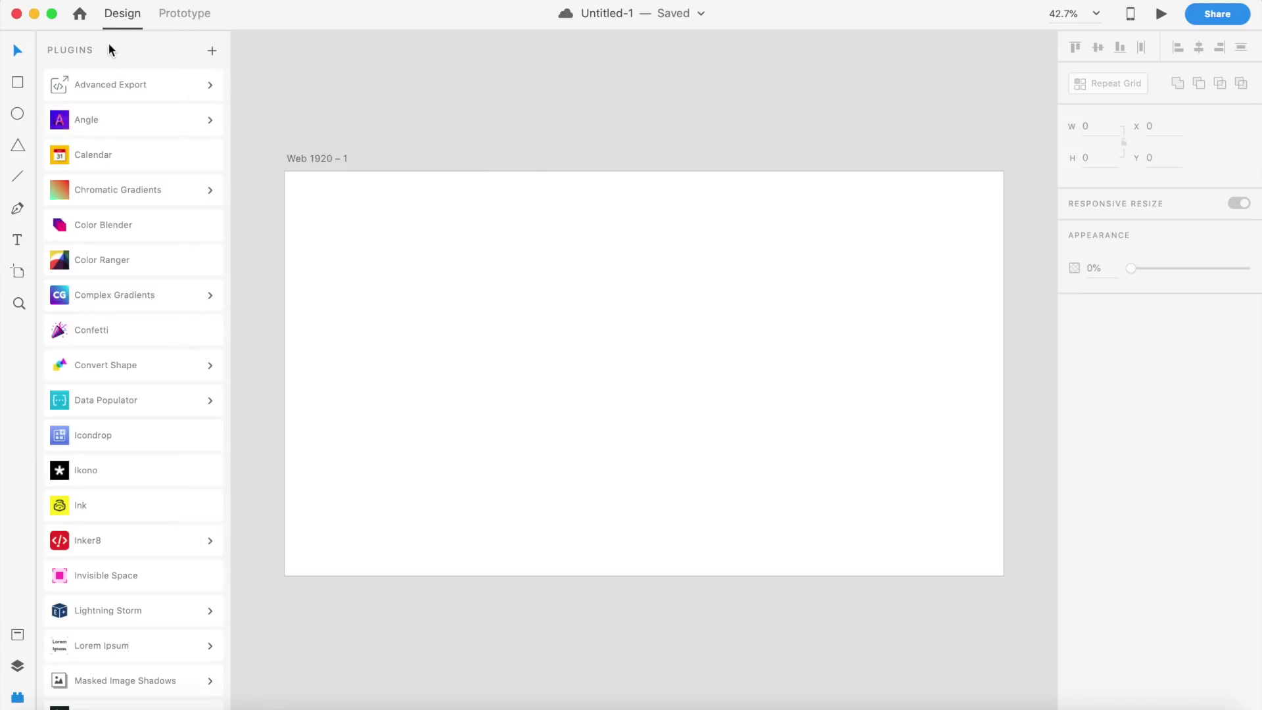
pyautogui.click(212, 53)
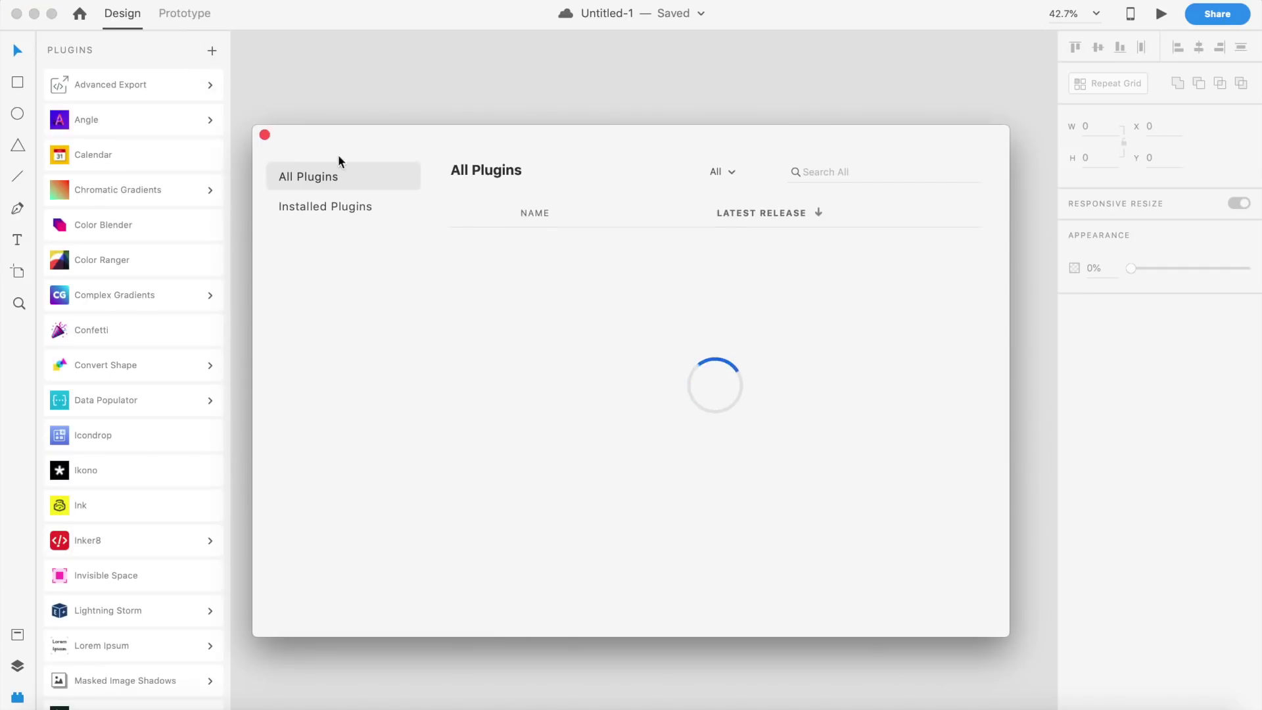
pyautogui.click(264, 135)
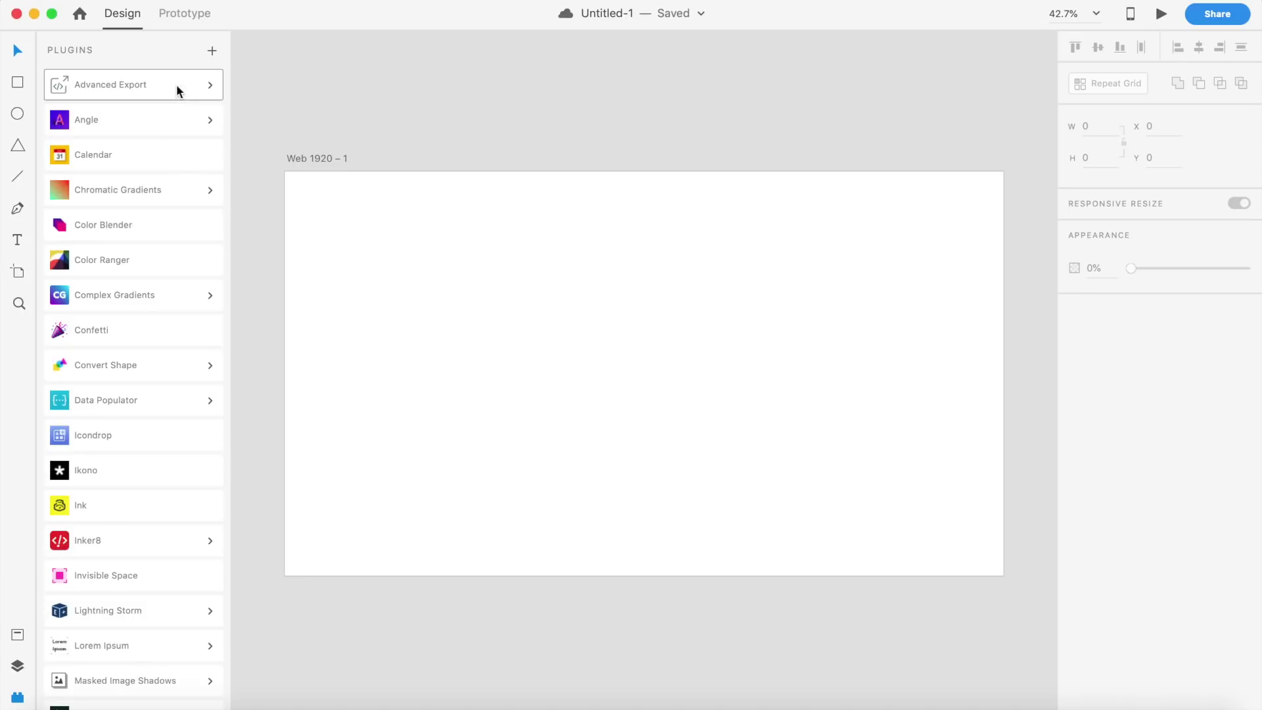
pyautogui.scroll(-10, 109, 503)
pyautogui.scroll(10, 109, 503)
pyautogui.press('t')
# Step: Type a person's full name on the artboard, enlarge it to size 106, and remove a stray trailing character
pyautogui.click(464, 340)
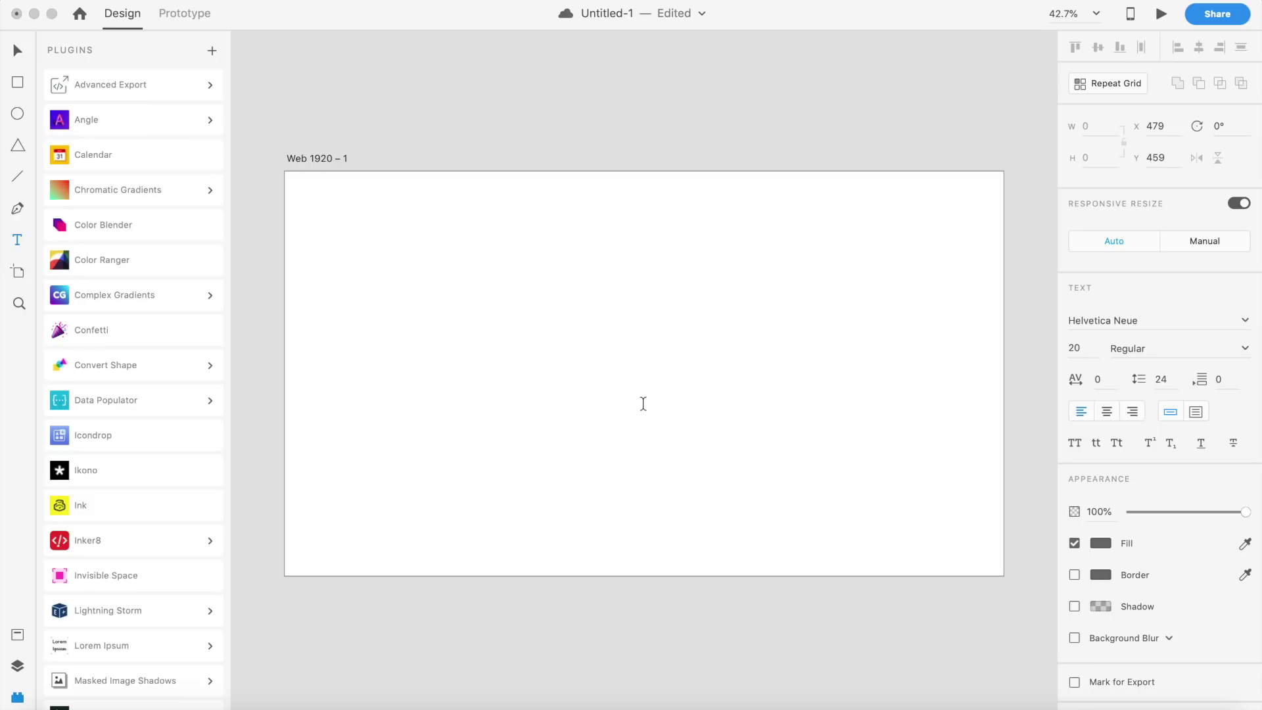
pyautogui.press('Escape')
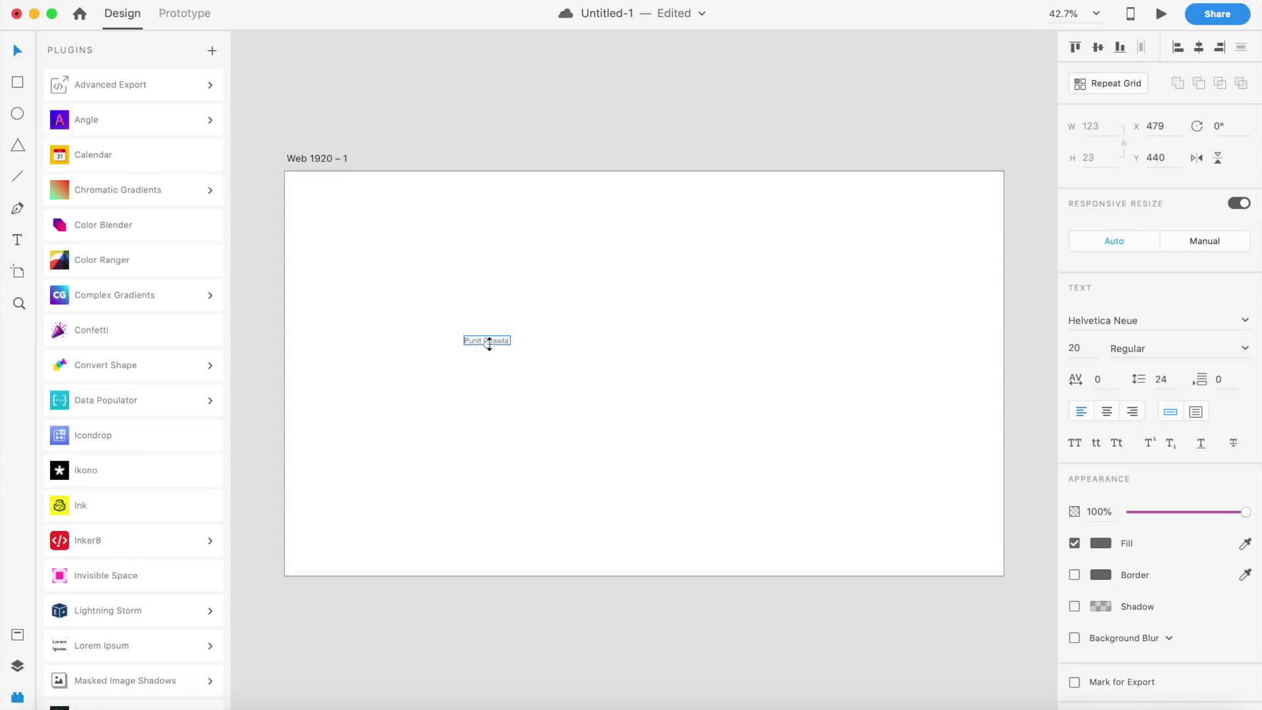
pyautogui.moveTo(488, 344); pyautogui.dragTo(597, 370)
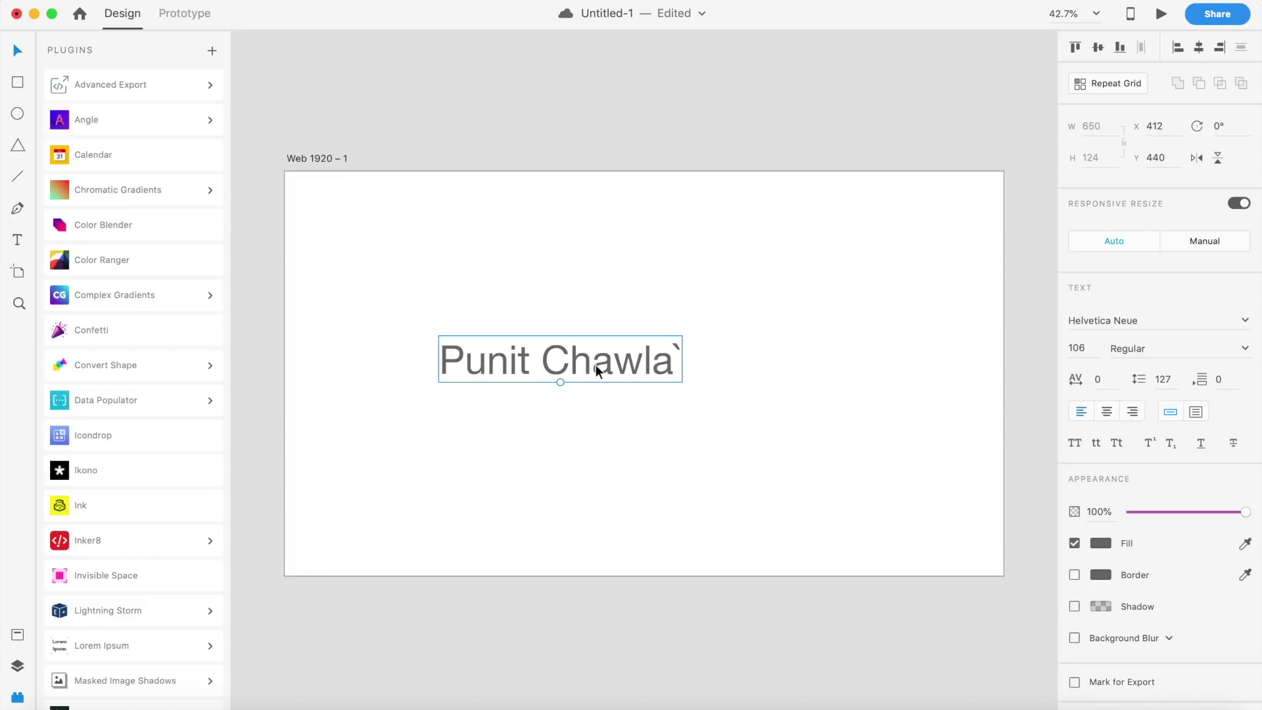
pyautogui.doubleClick(674, 347)
pyautogui.press('Right')
pyautogui.press('BackSpace')
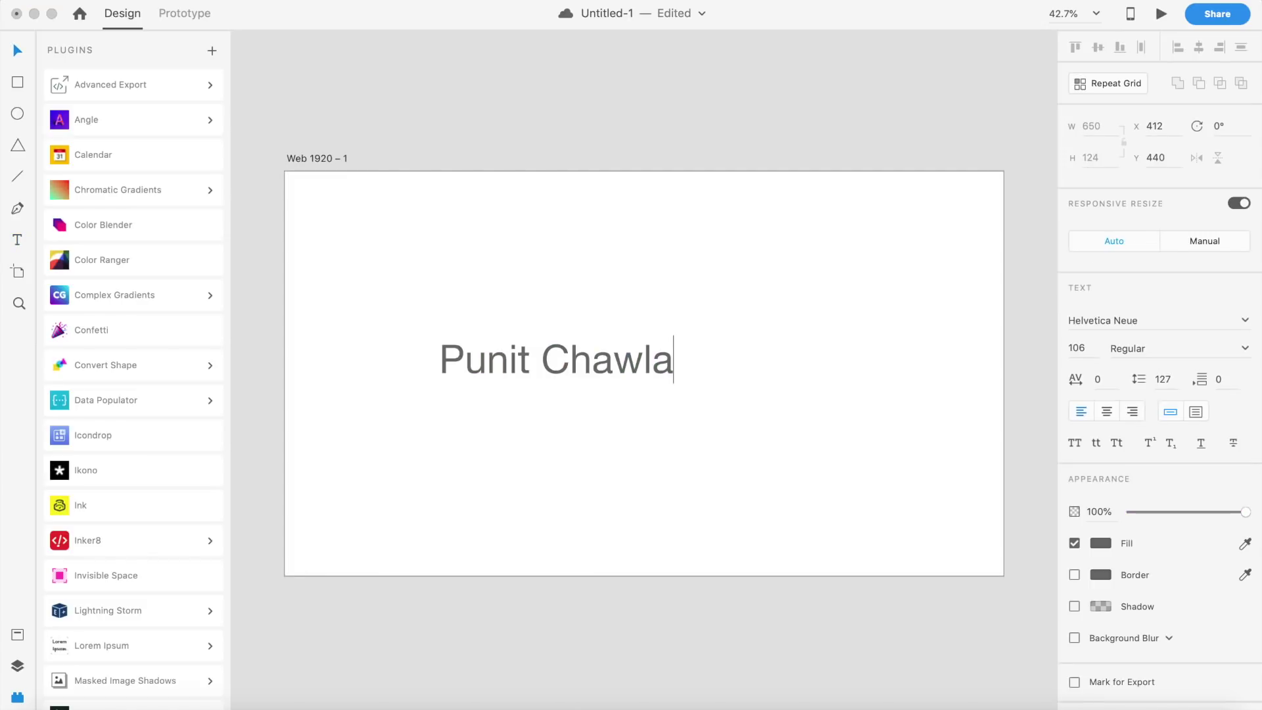
pyautogui.press('Escape')
# Step: Re-enter the text box and select the plus sign after the name
pyautogui.click(647, 365)
pyautogui.doubleClick(647, 365)
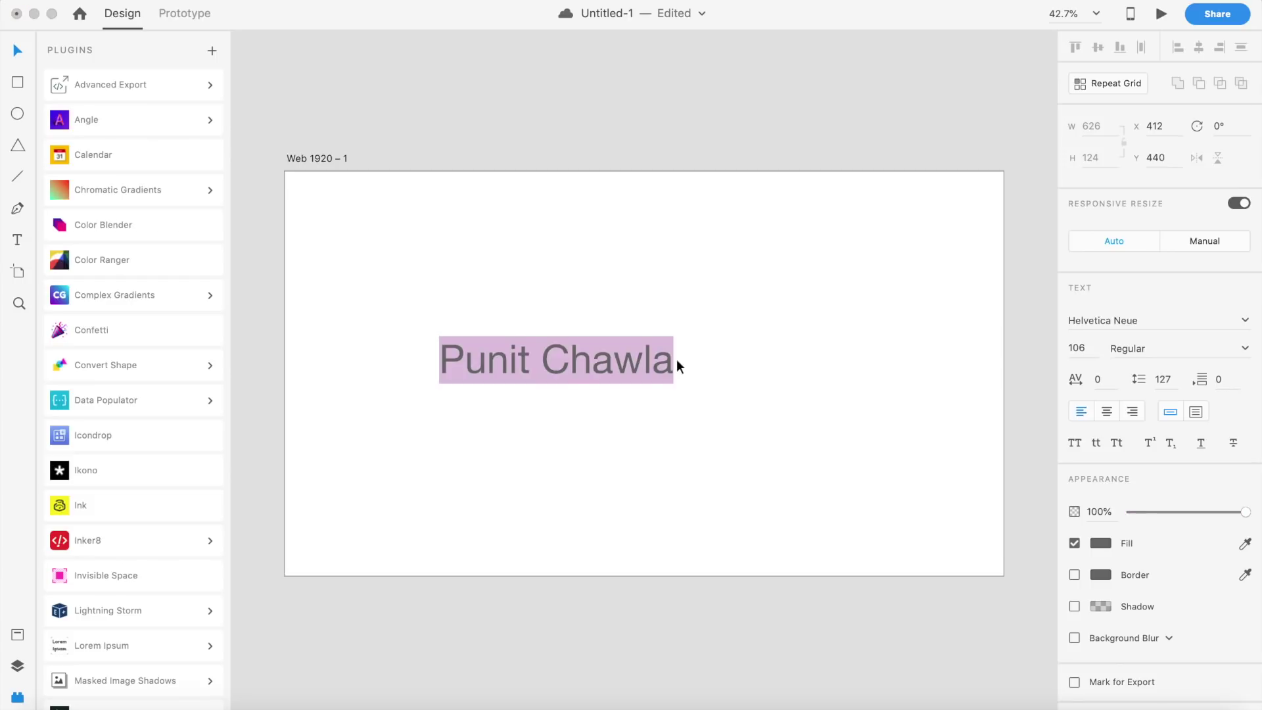
pyautogui.press('Escape')
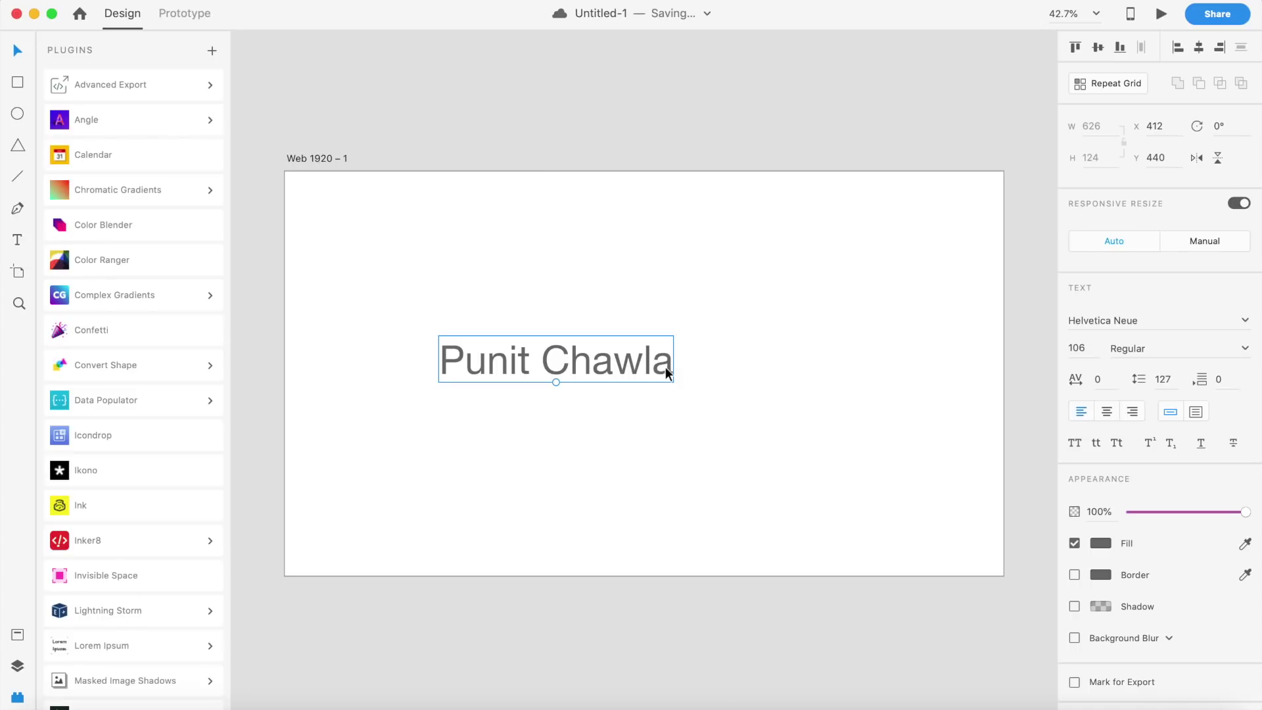
pyautogui.doubleClick(665, 367)
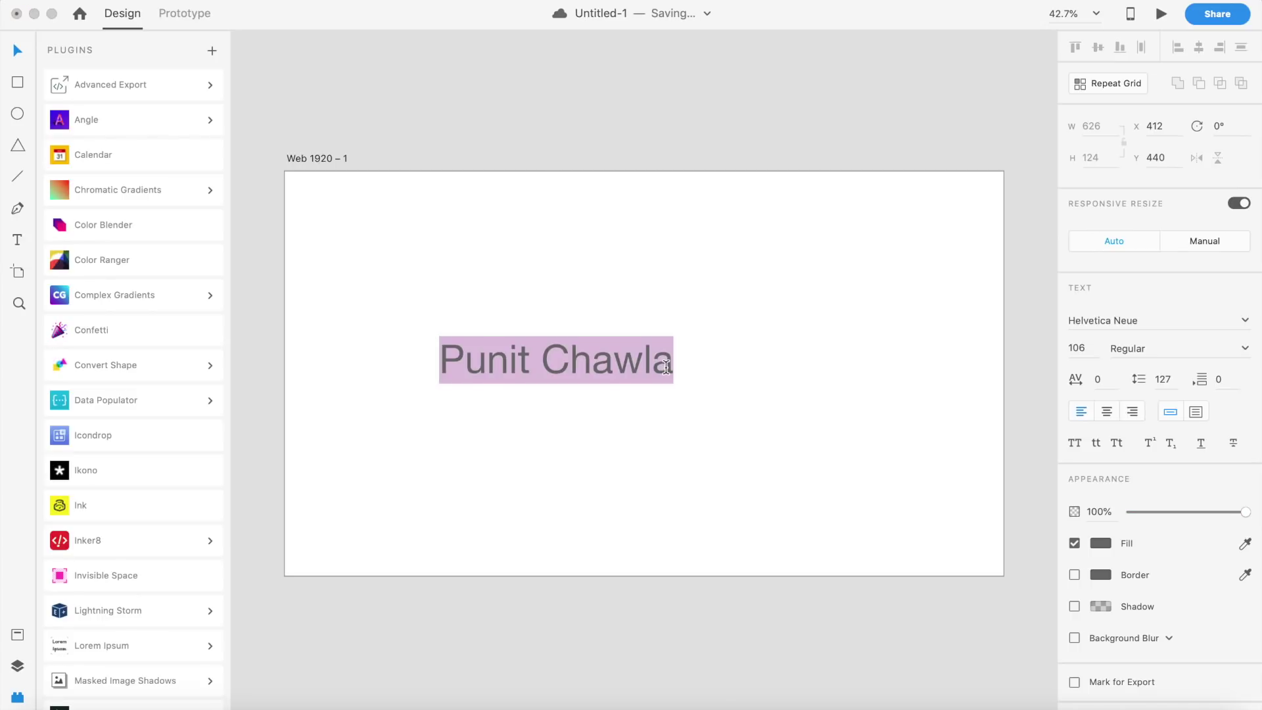
pyautogui.click(677, 363)
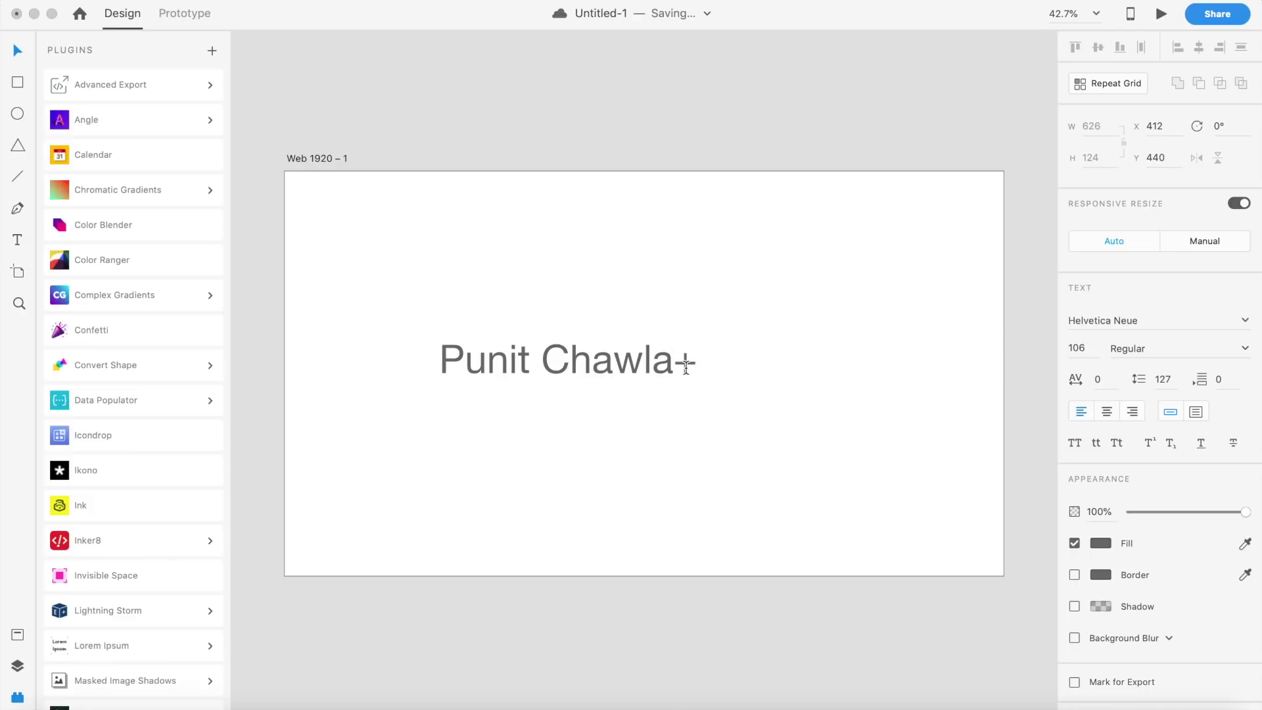
pyautogui.moveTo(679, 367); pyautogui.dragTo(699, 370)
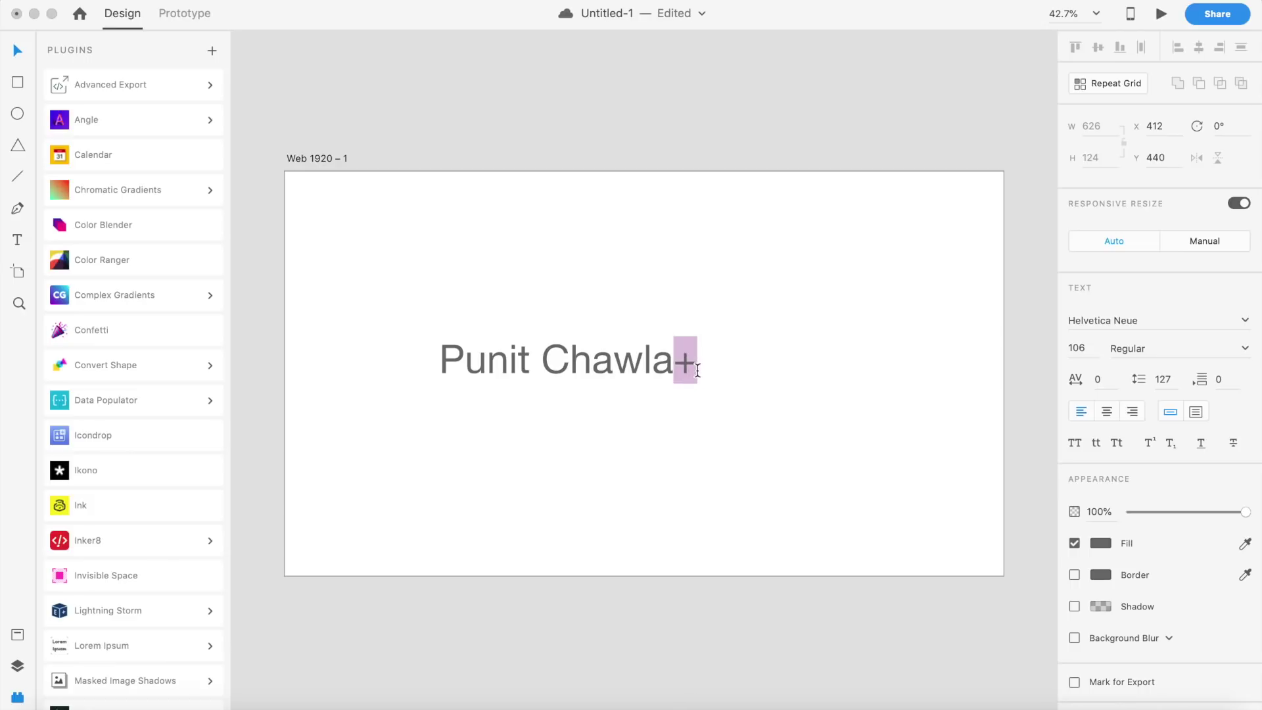
# Step: Try Superscript and Subscript on the plus sign, delete it, and replace the whole line with 22
pyautogui.click(1150, 446)
pyautogui.click(1173, 445)
pyautogui.press('BackSpace')
pyautogui.write('2')
pyautogui.moveTo(692, 361); pyautogui.dragTo(406, 353)
pyautogui.write('2')
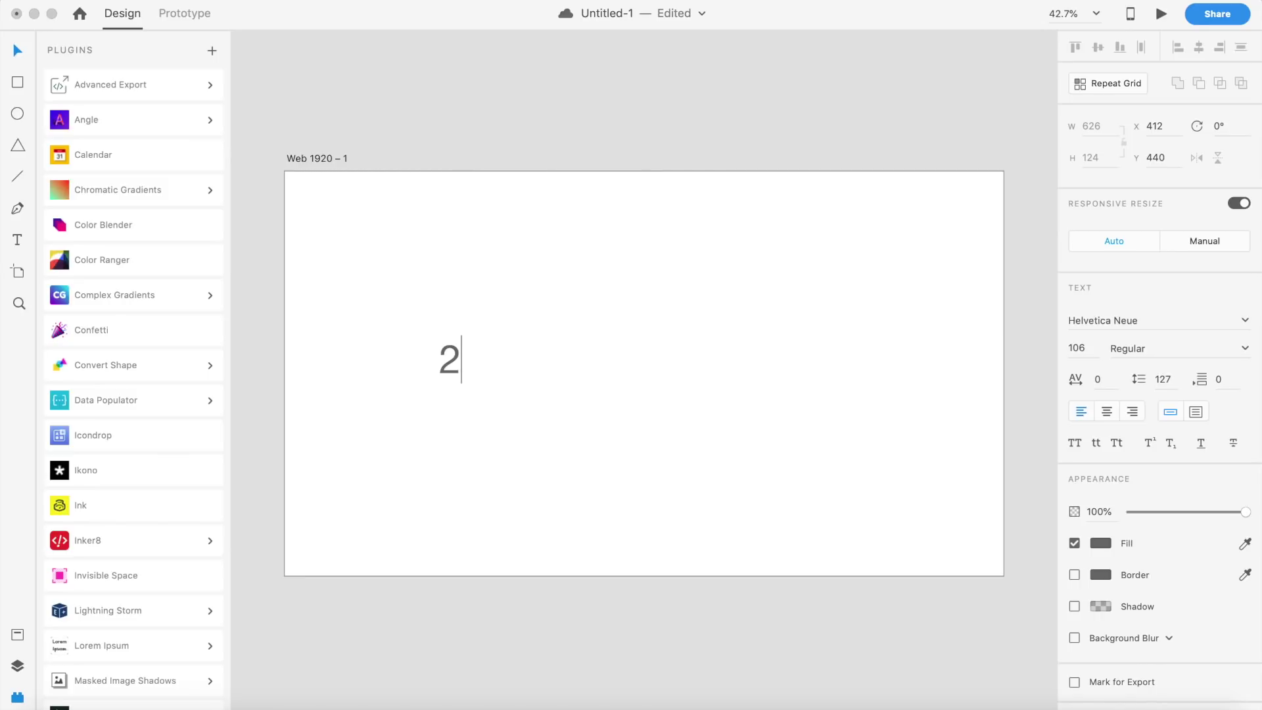
pyautogui.write('2')
# Step: Make the second 2 superscript so the text reads 2²
pyautogui.moveTo(462, 359); pyautogui.dragTo(496, 359)
pyautogui.click(1152, 443)
pyautogui.press('Escape')
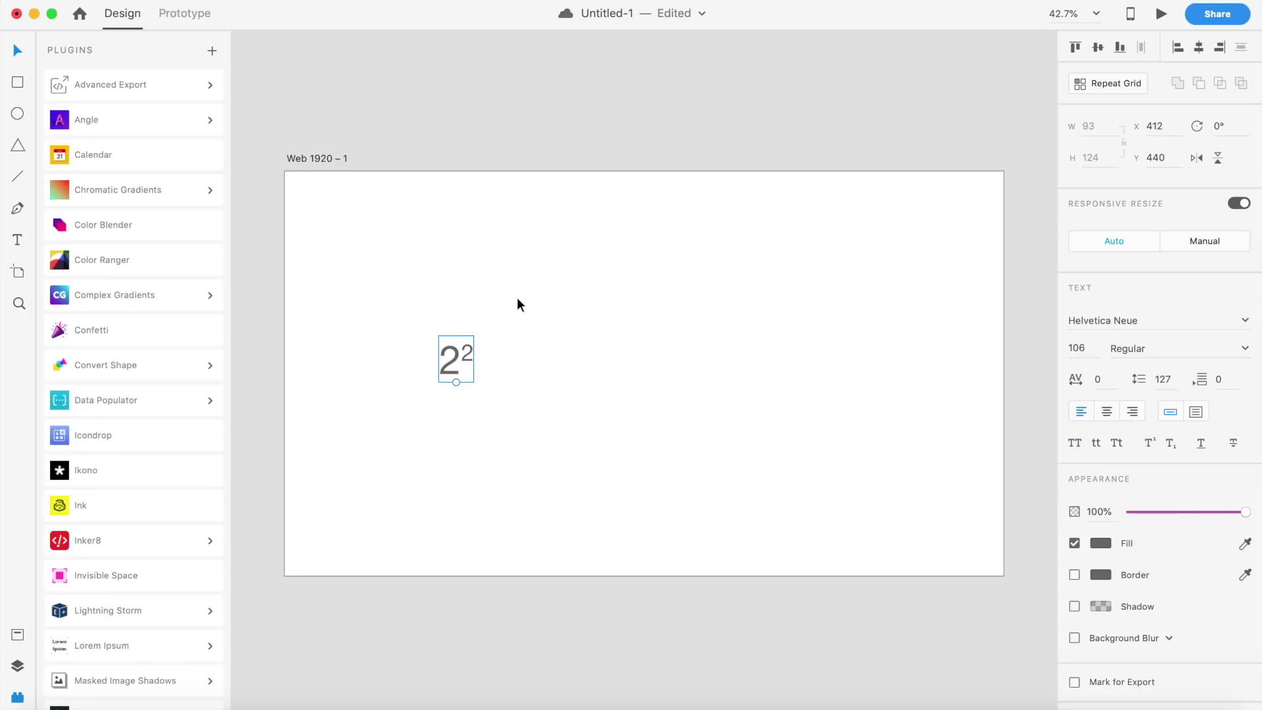
pyautogui.click(427, 399)
# Step: Enlarge the 2² text to size 168 and save the document
pyautogui.click(454, 366)
pyautogui.moveTo(452, 381); pyautogui.dragTo(451, 412)
pyautogui.click(537, 388)
pyautogui.click(452, 373)
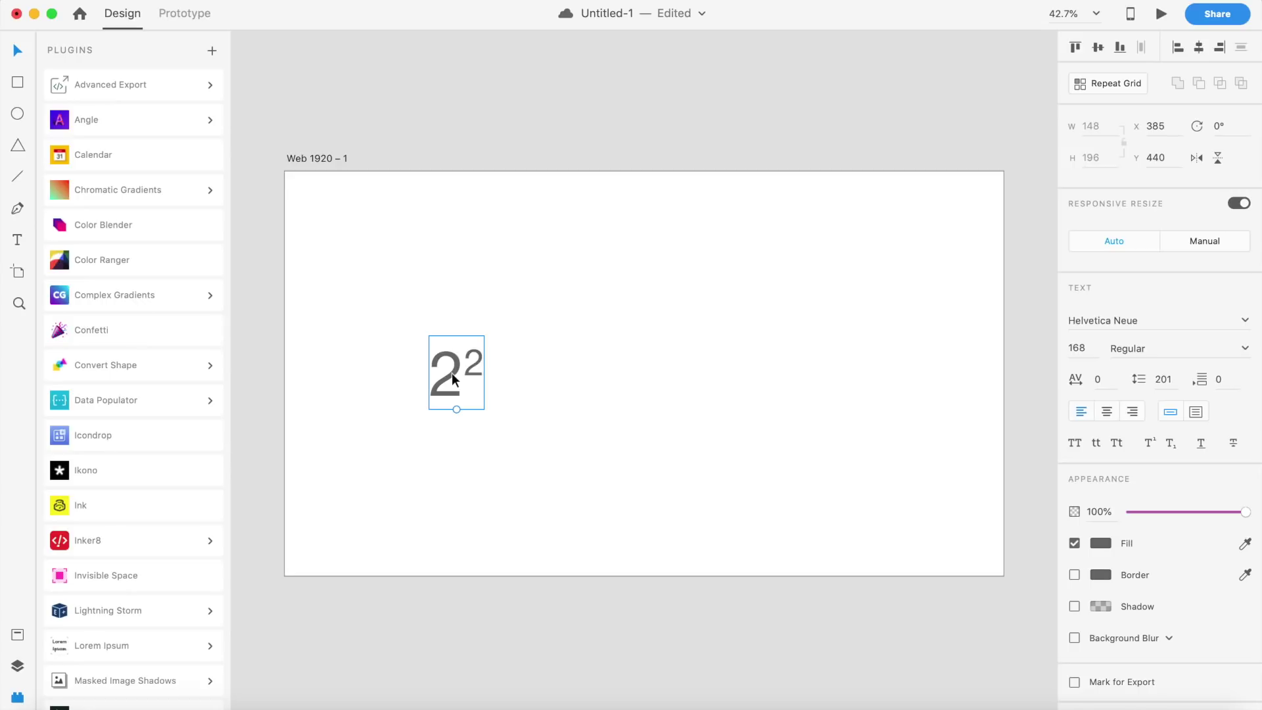
pyautogui.press('super+s')
pyautogui.scroll(-2, 791, 365)
pyautogui.click(342, 217)
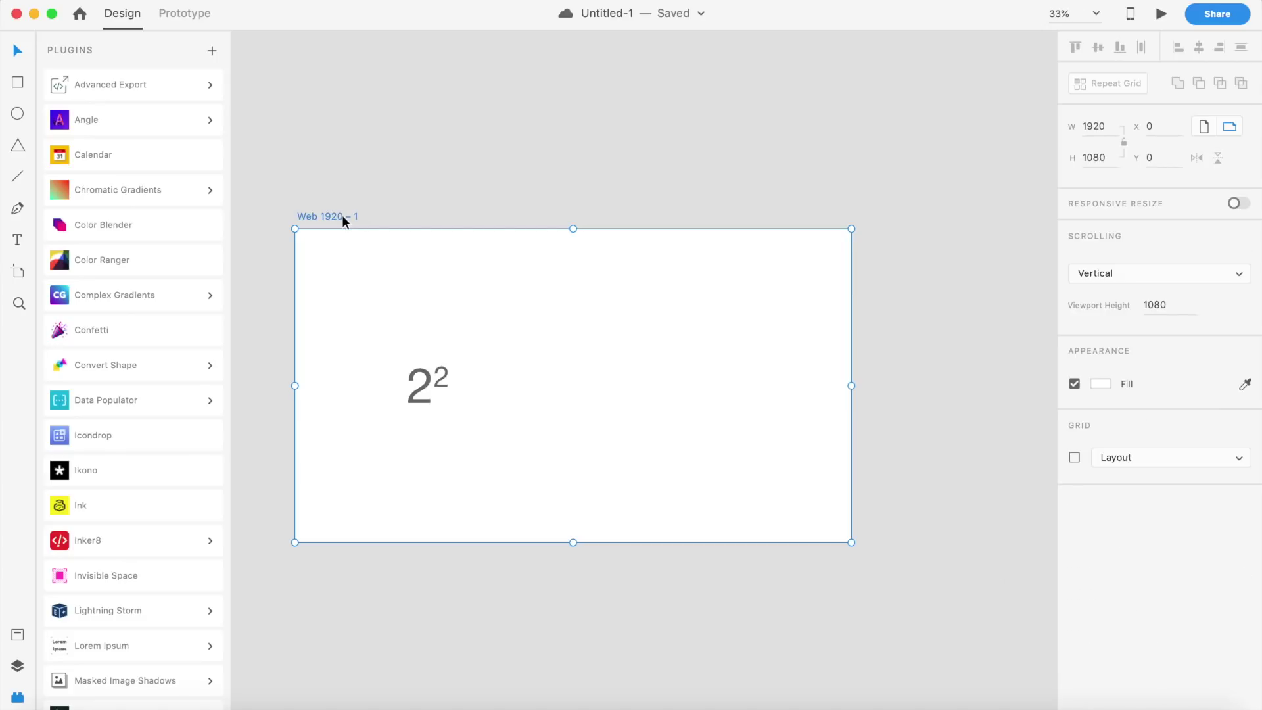
# Step: Duplicate the artboard as Web 1920 – 2 and wire the 2² text to it in Prototype mode
pyautogui.press('super+d')
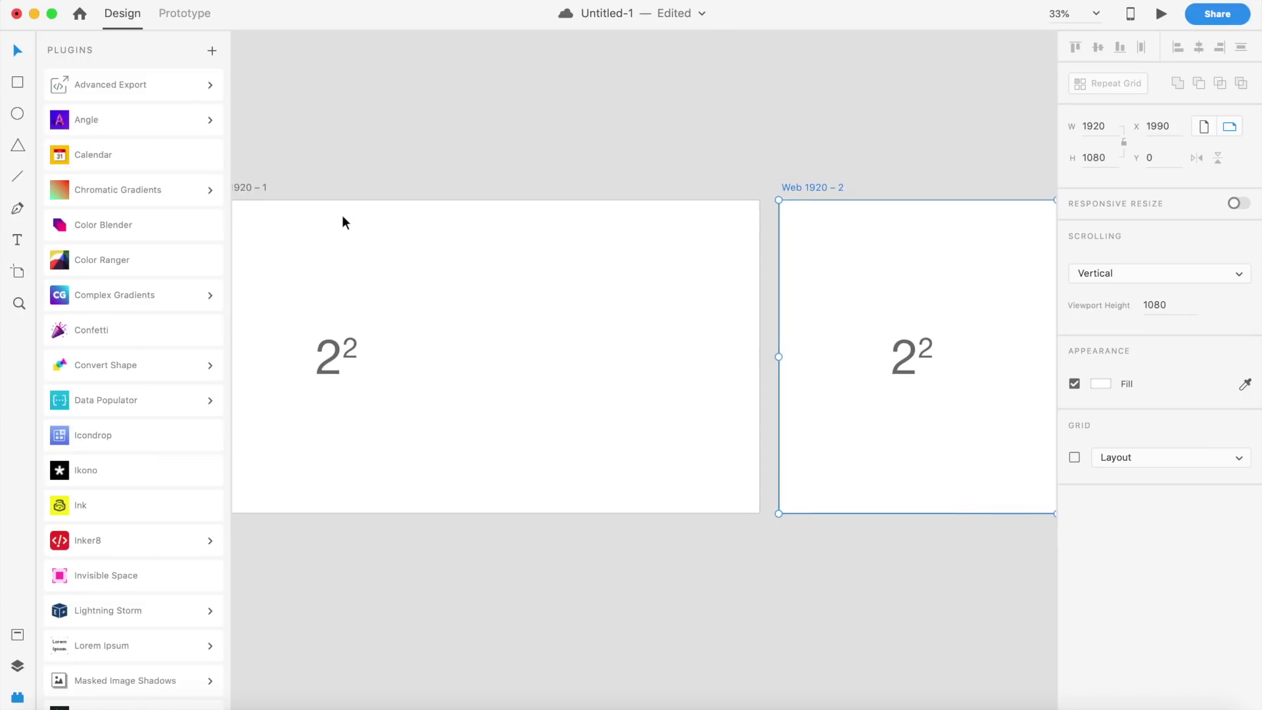
pyautogui.click(169, 25)
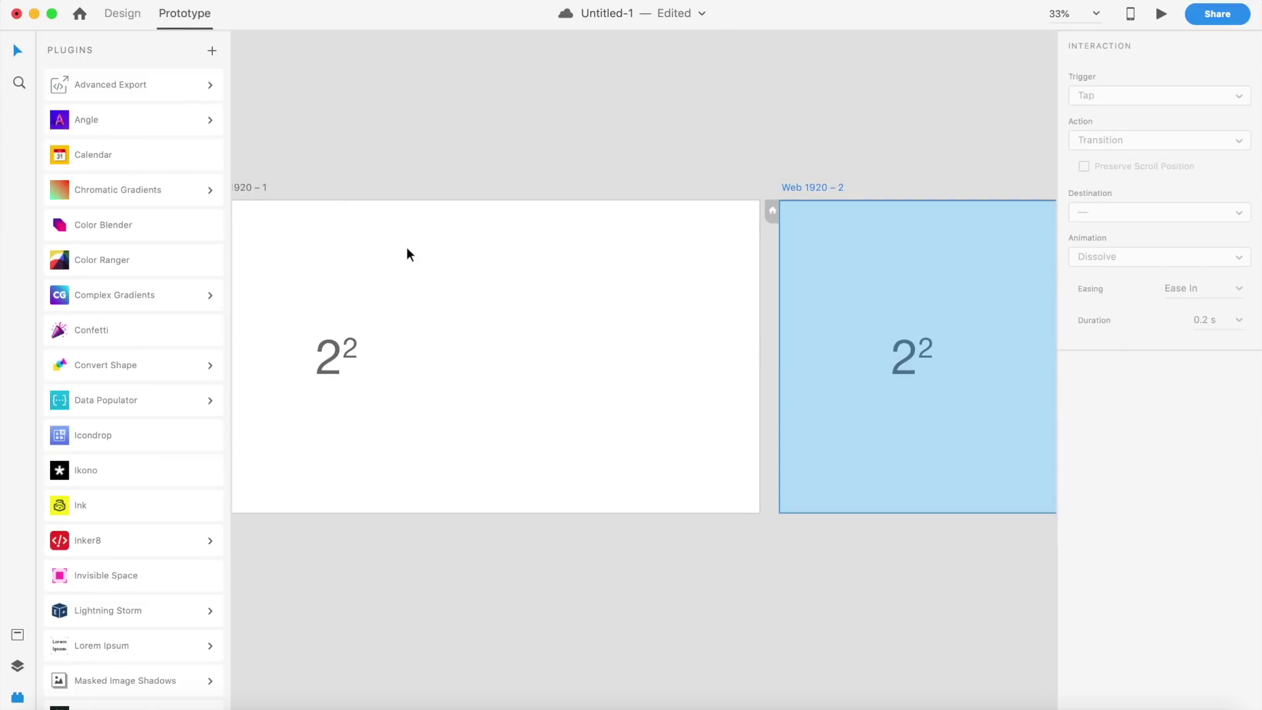
pyautogui.click(339, 353)
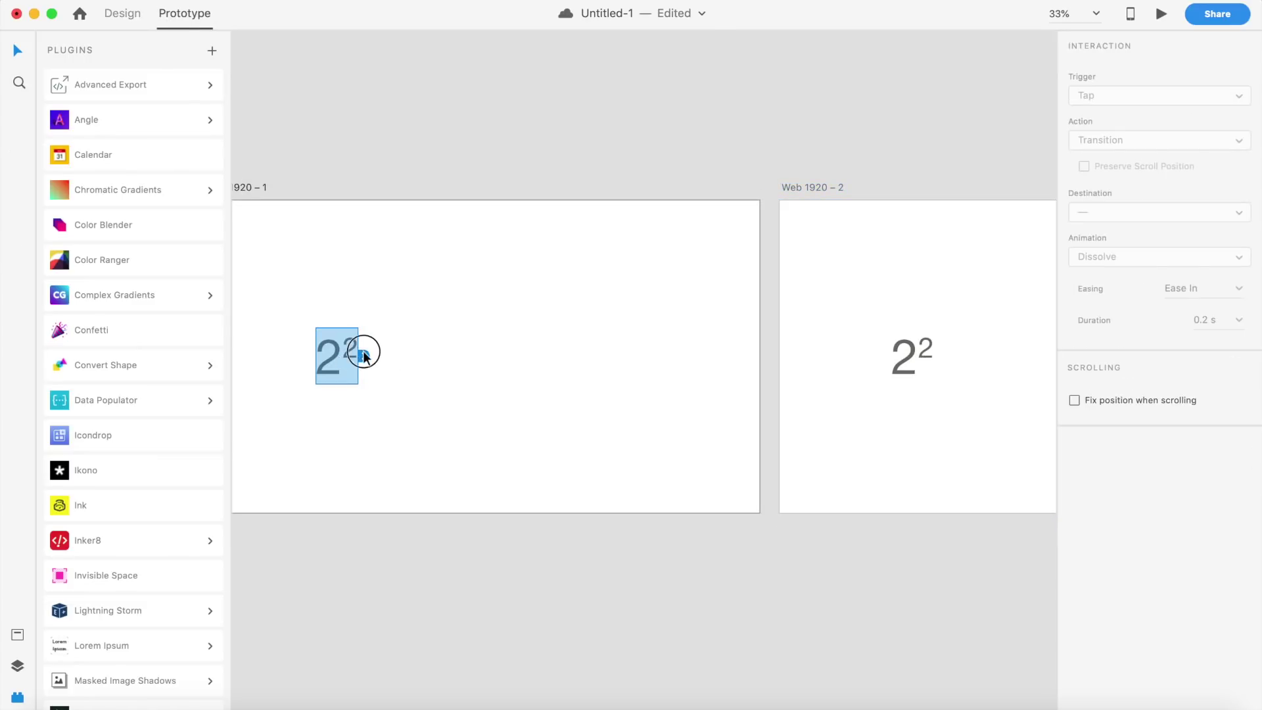
pyautogui.moveTo(360, 354); pyautogui.dragTo(860, 354)
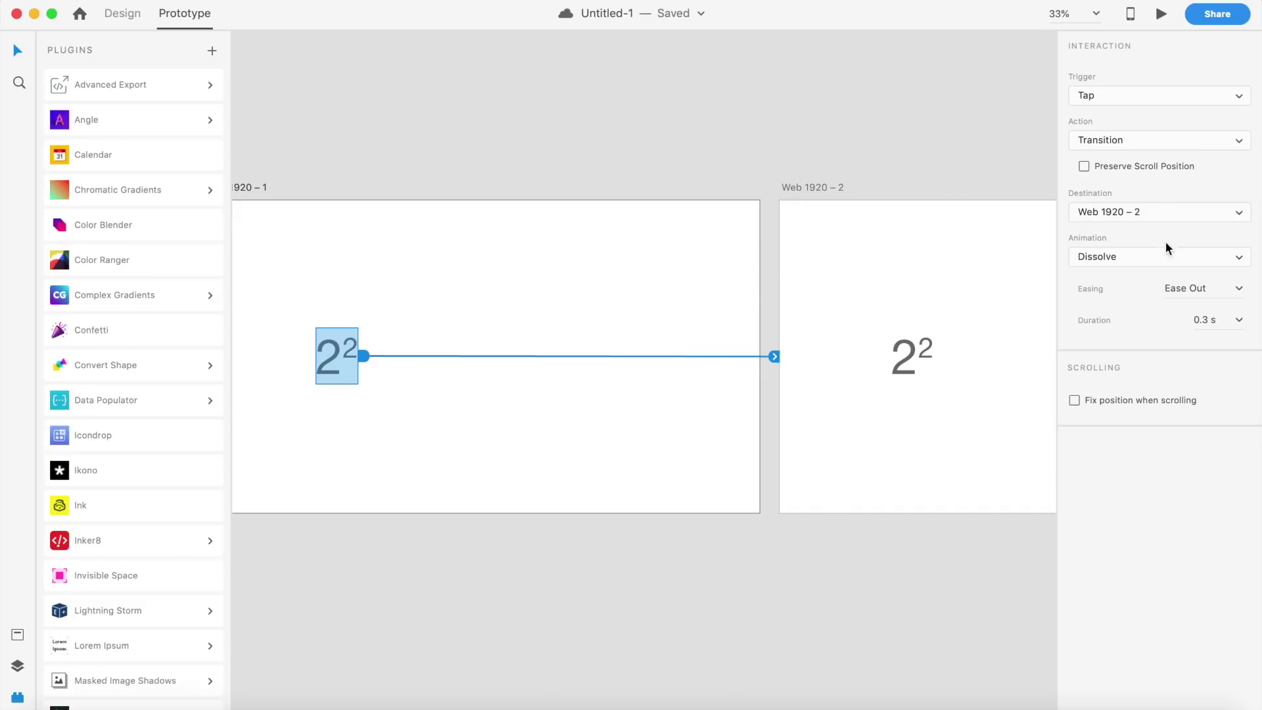
pyautogui.click(1098, 100)
# Step: Keep the Tap trigger and set the interaction's action to Auto-Animate
pyautogui.click(1104, 100)
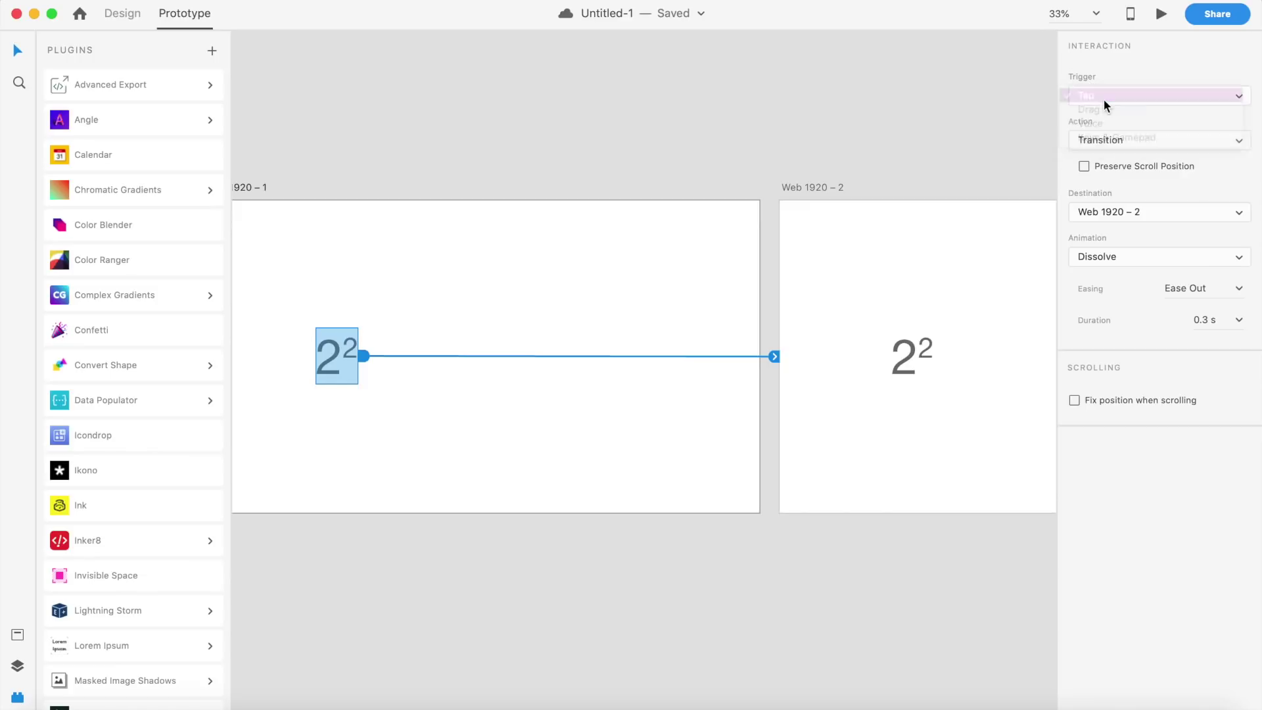
pyautogui.click(1142, 142)
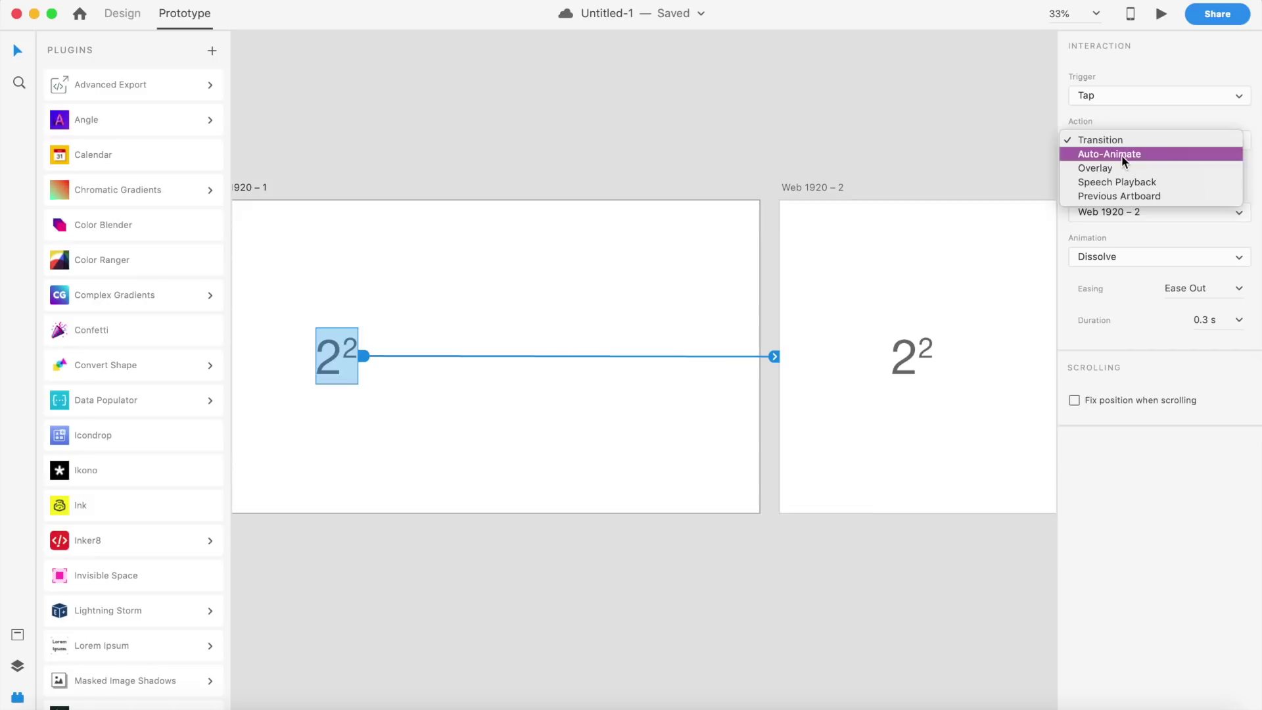
pyautogui.click(1122, 156)
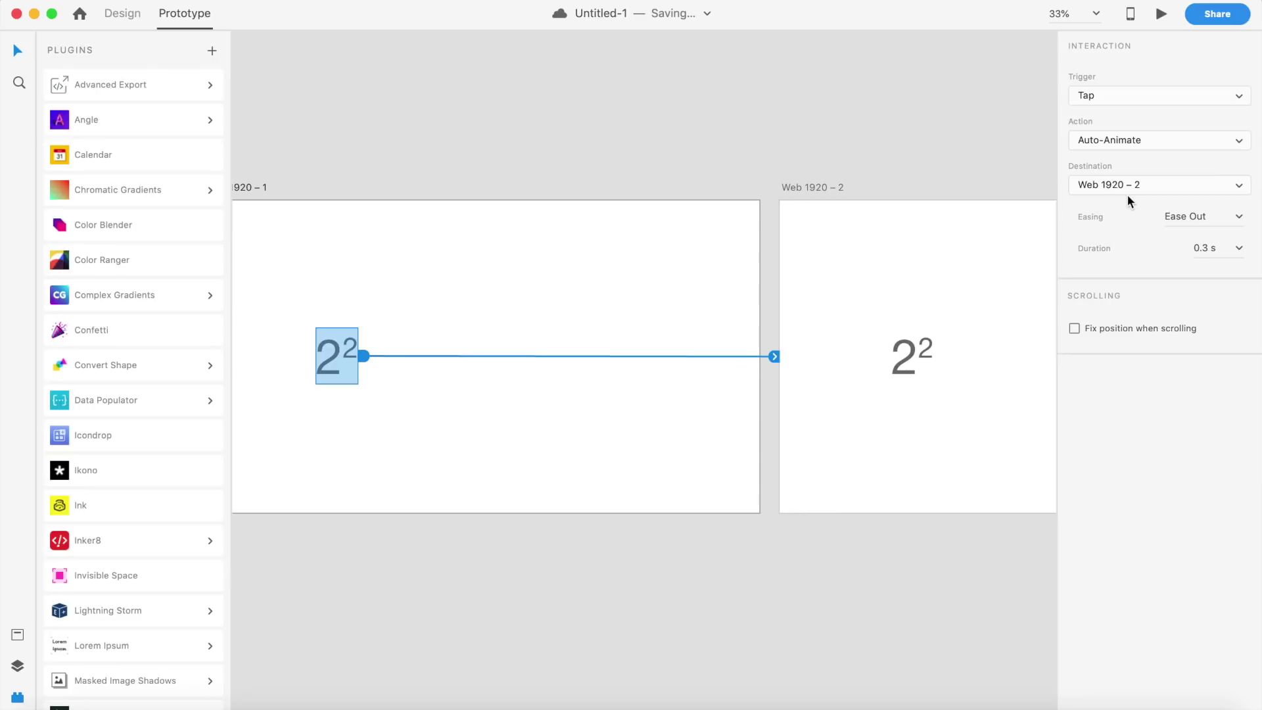
# Step: Toggle 'Fix position when scrolling' on and off, leaving it off, then switch to Safari's Jira page
pyautogui.click(1075, 329)
pyautogui.click(1075, 329)
pyautogui.click(1076, 329)
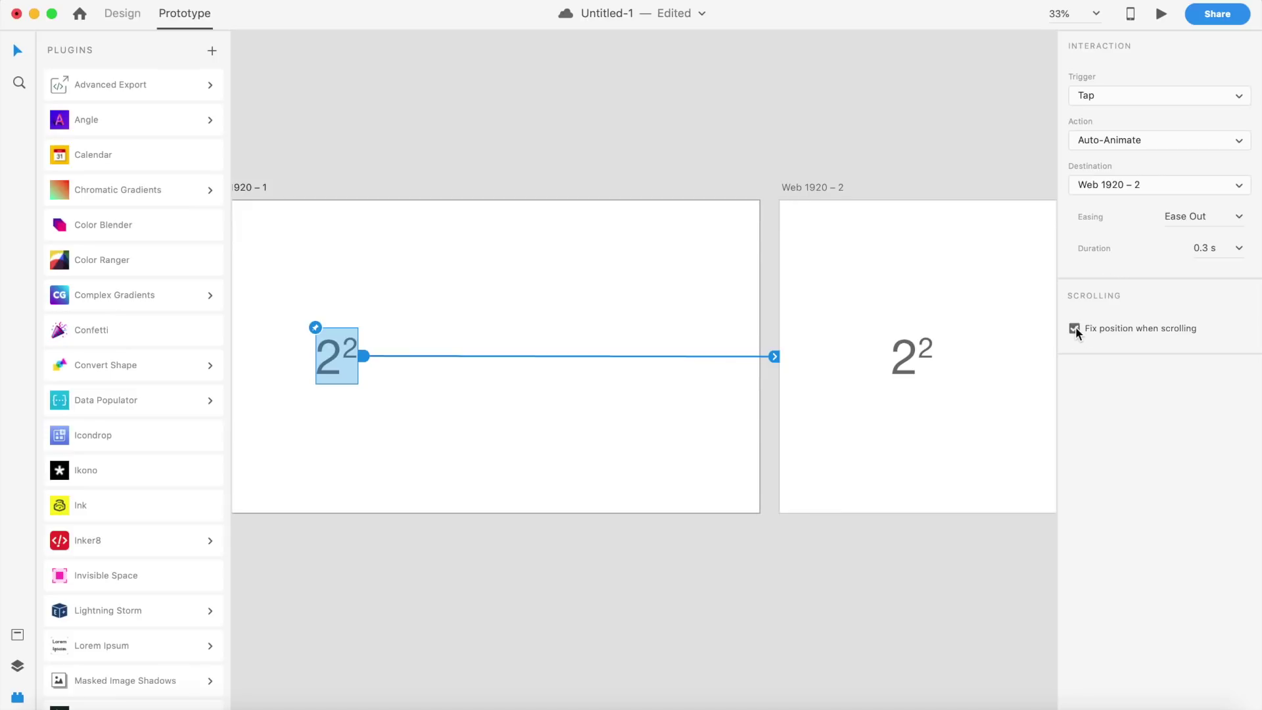
pyautogui.click(1076, 329)
pyautogui.press('super+Tab')
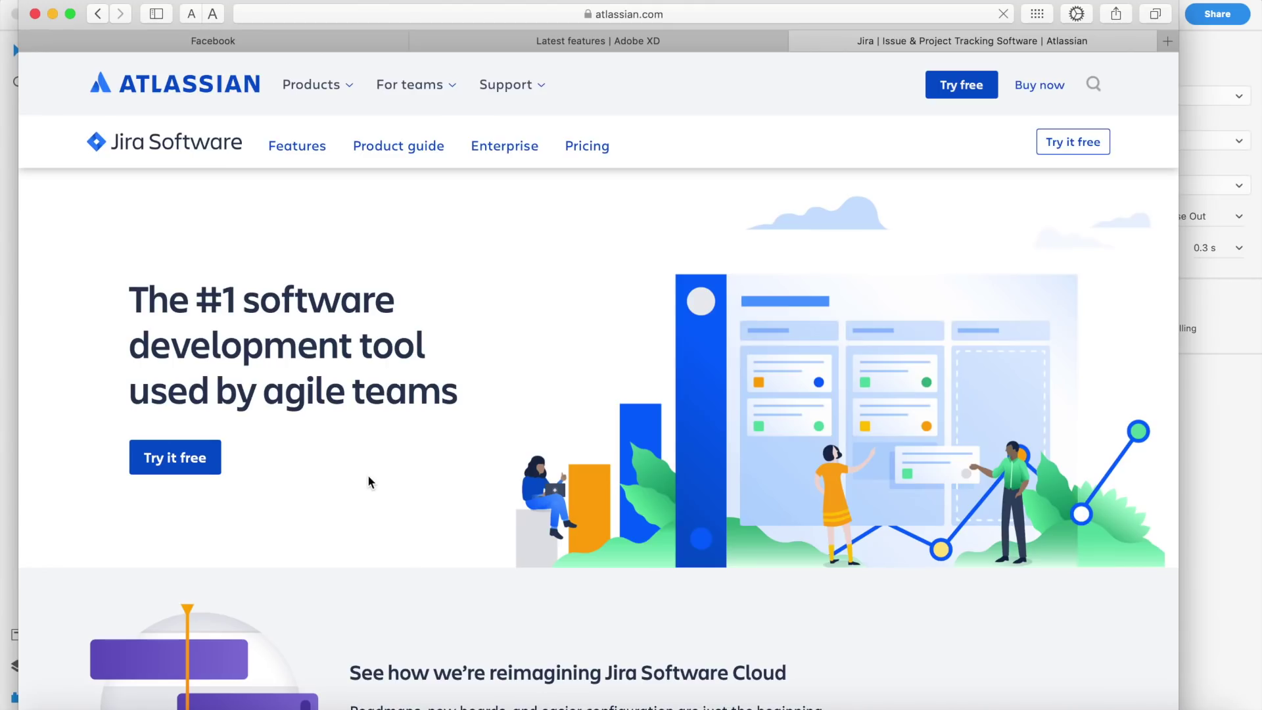
# Step: Bring Adobe XD forward, return to Safari, and show the 'What's new in Adobe XD' tab
pyautogui.click(1240, 443)
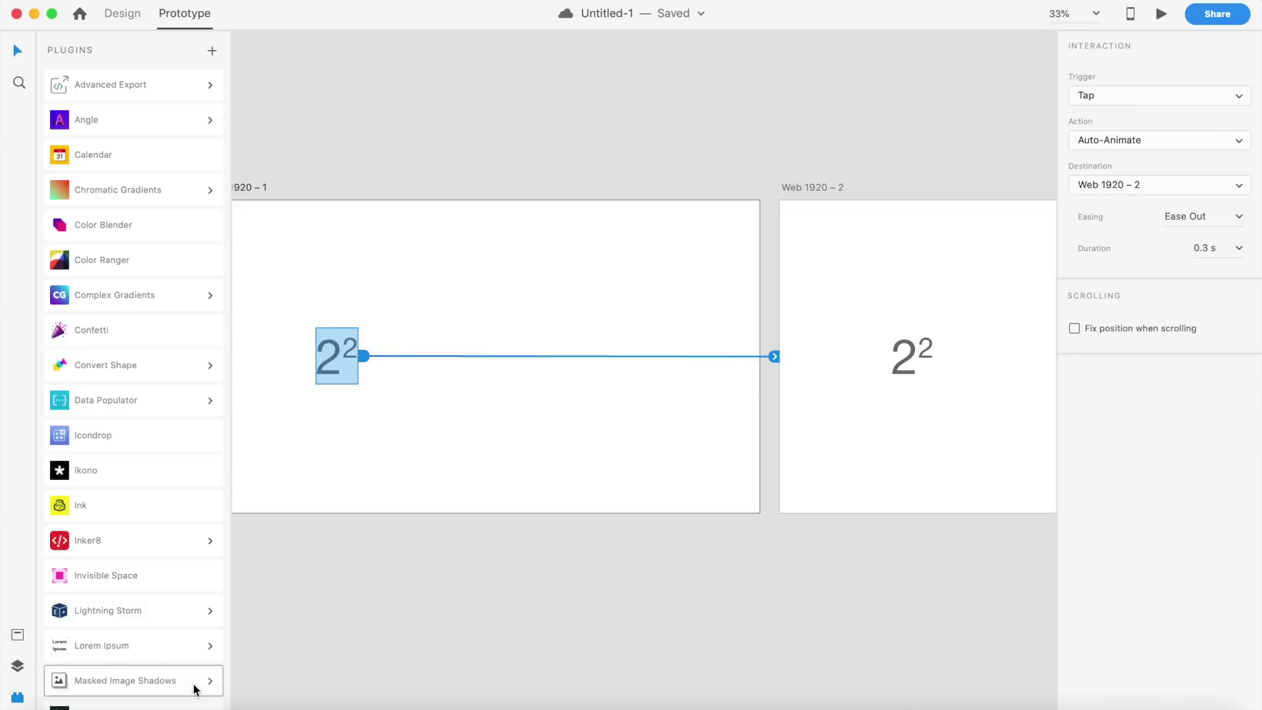
pyautogui.moveTo(167, 706)
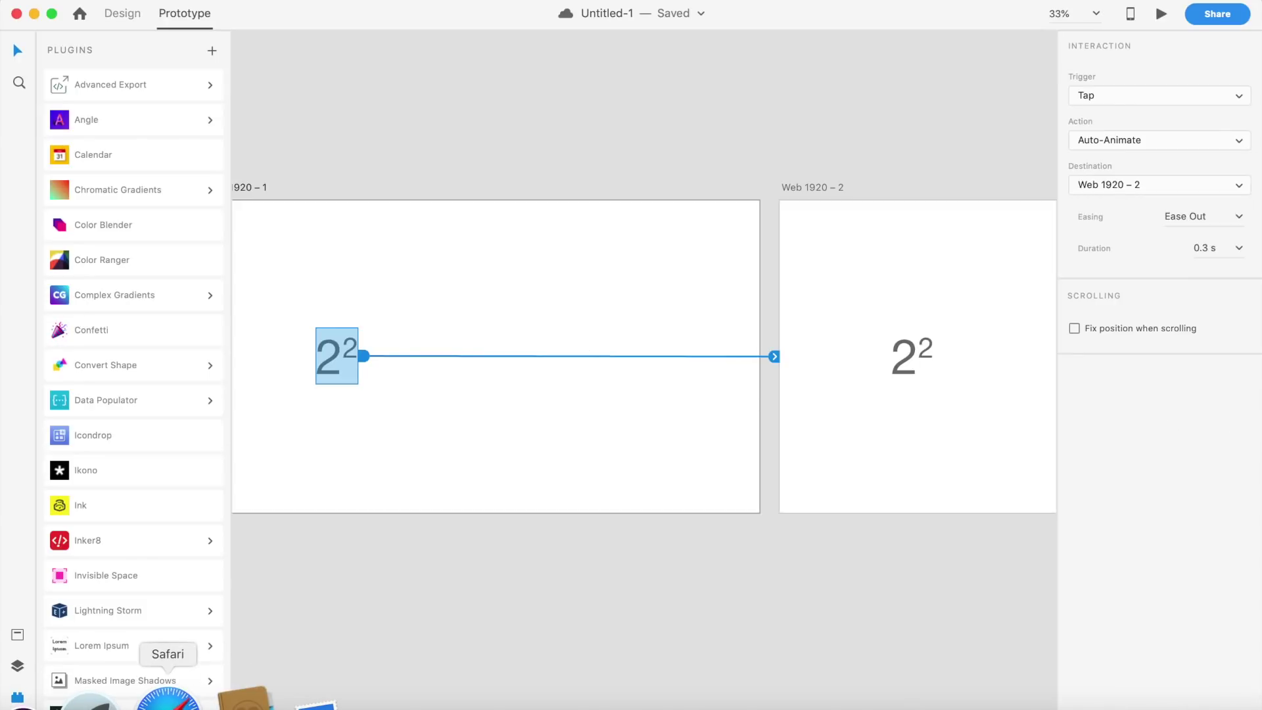
pyautogui.click(167, 702)
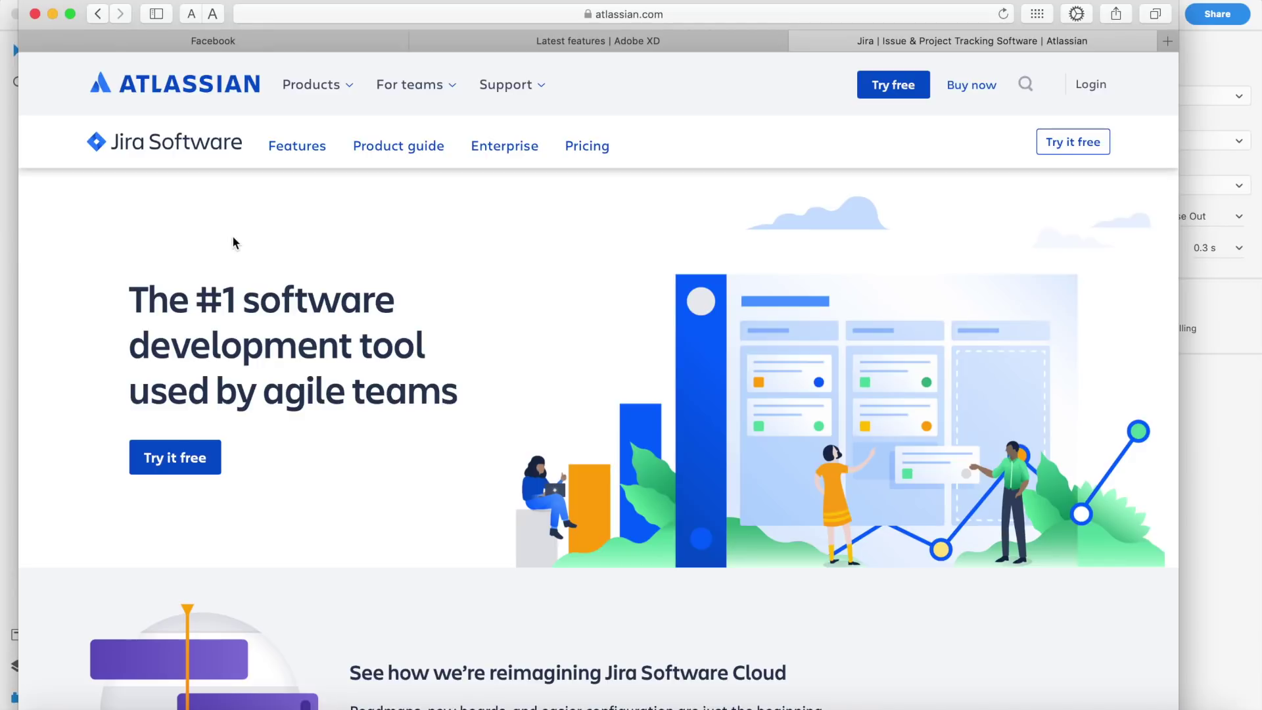
pyautogui.click(538, 50)
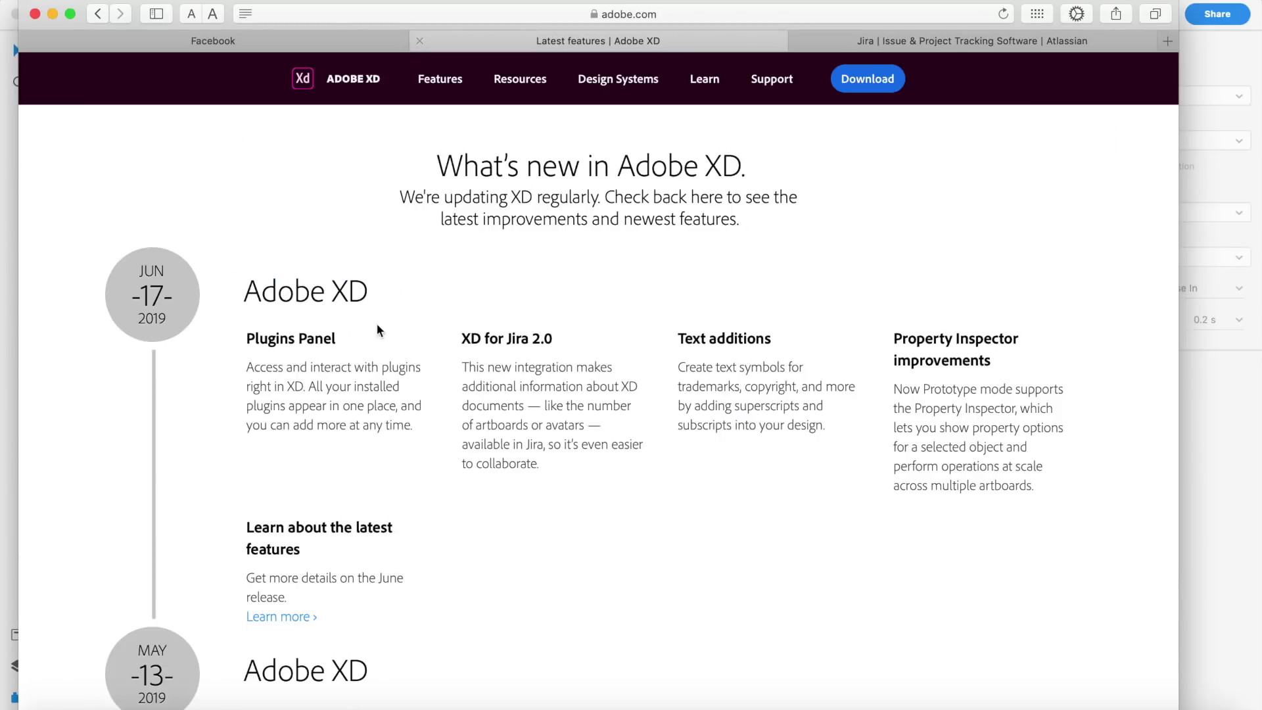
# Step: Scroll the latest features page and open Learn more on the June 2019 release in a new tab
pyautogui.scroll(-3, 293, 415)
pyautogui.click(301, 506)
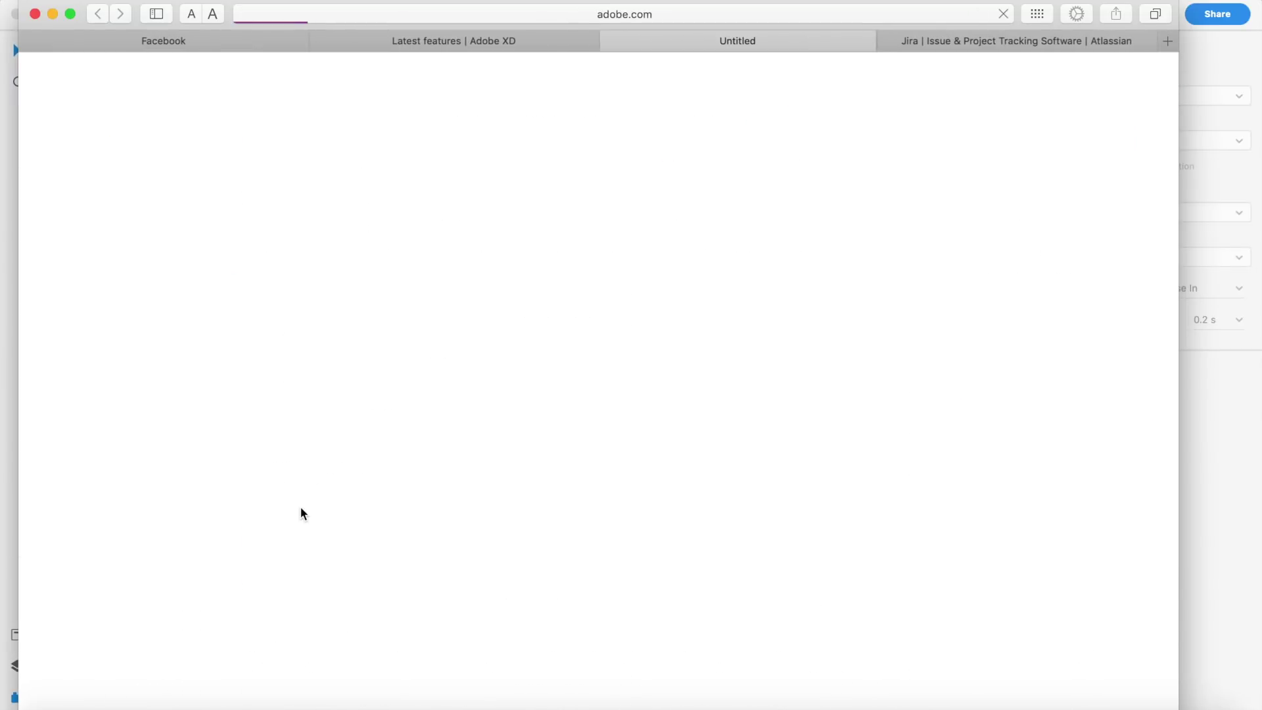